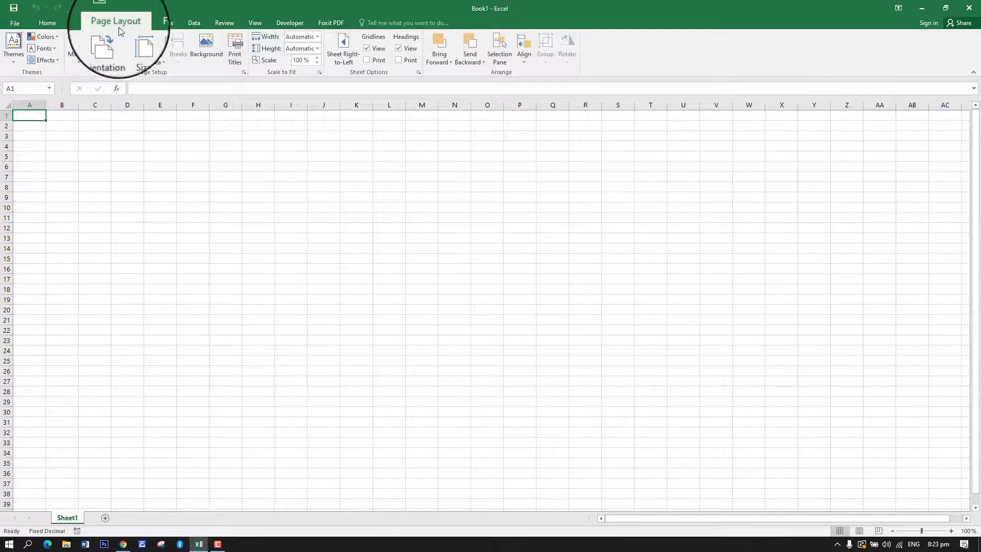
Set the sheet's paper size to A5 148 x 210 mm and its margins to Narrow.
left_click(137, 61)
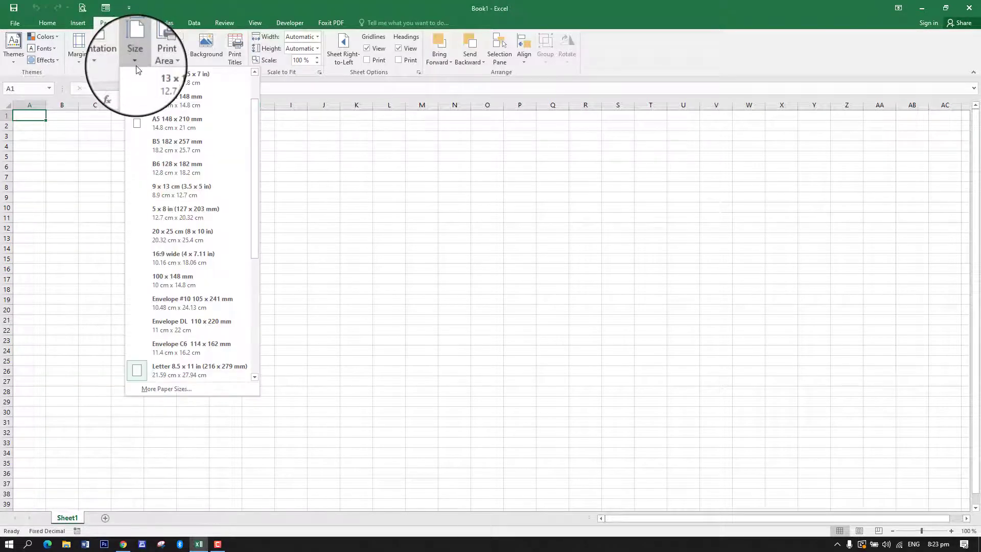
left_click(162, 121)
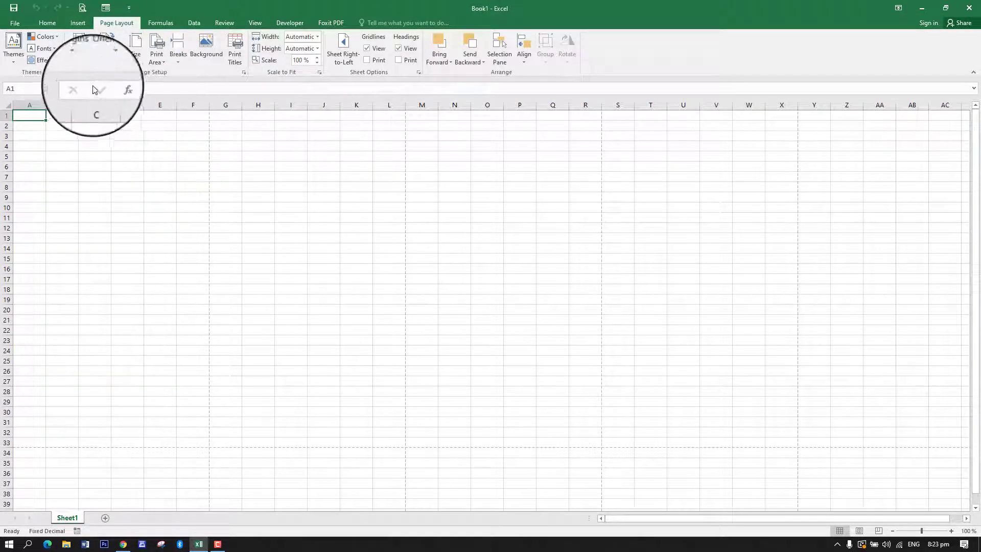
left_click(81, 61)
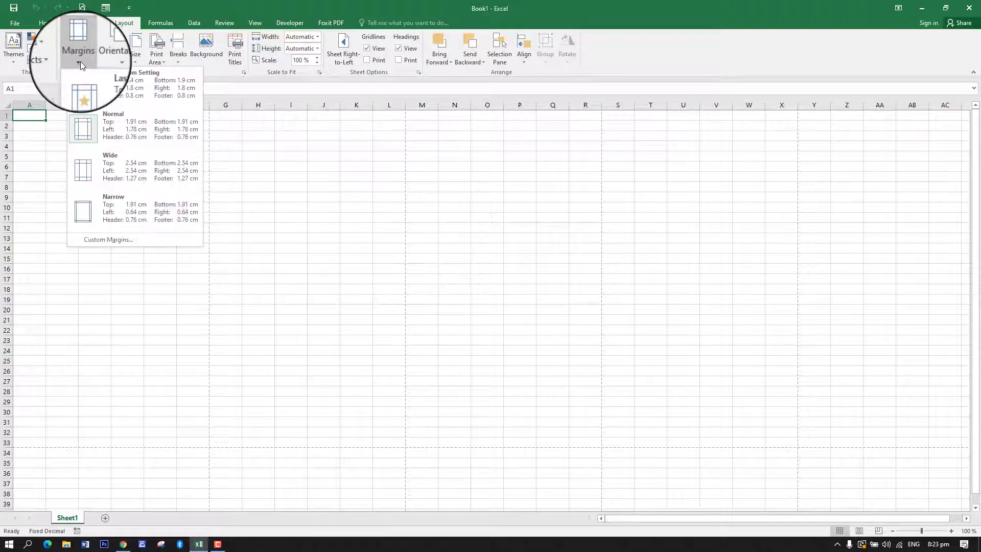
left_click(117, 215)
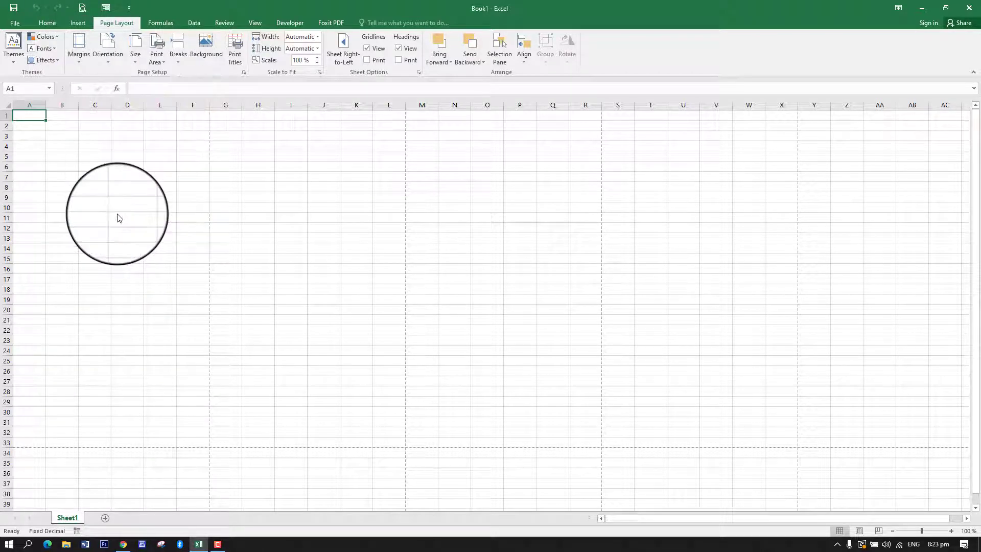
Switch to Page Layout view and enter the headings S.No, Item/service, Rate, Quantity and Price in cells A5 to E5.
left_click(859, 532)
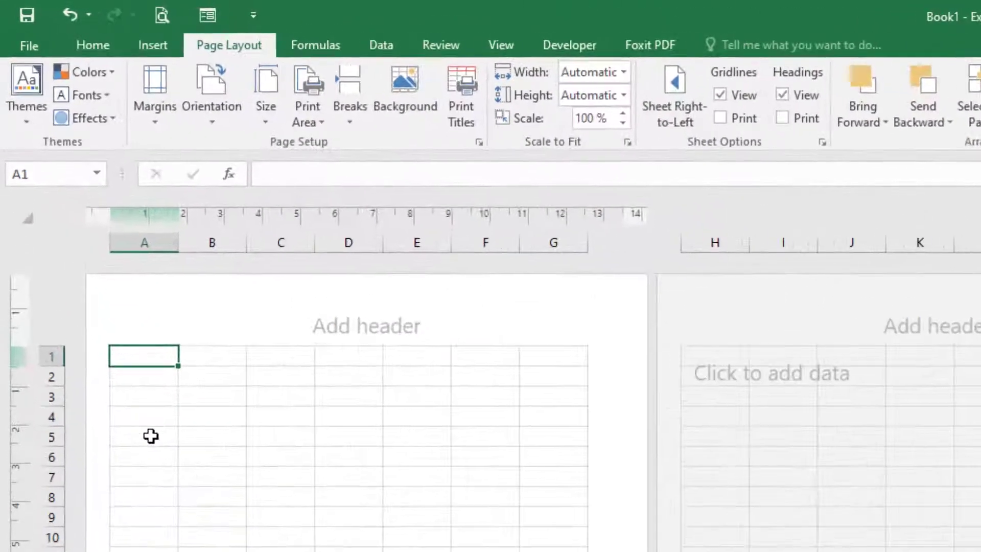
left_click(76, 224)
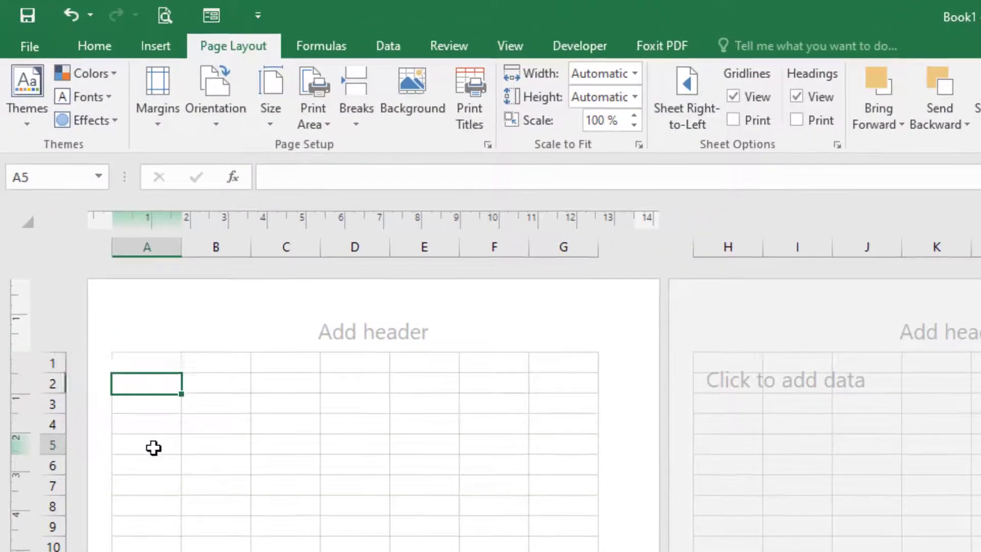
type("S")
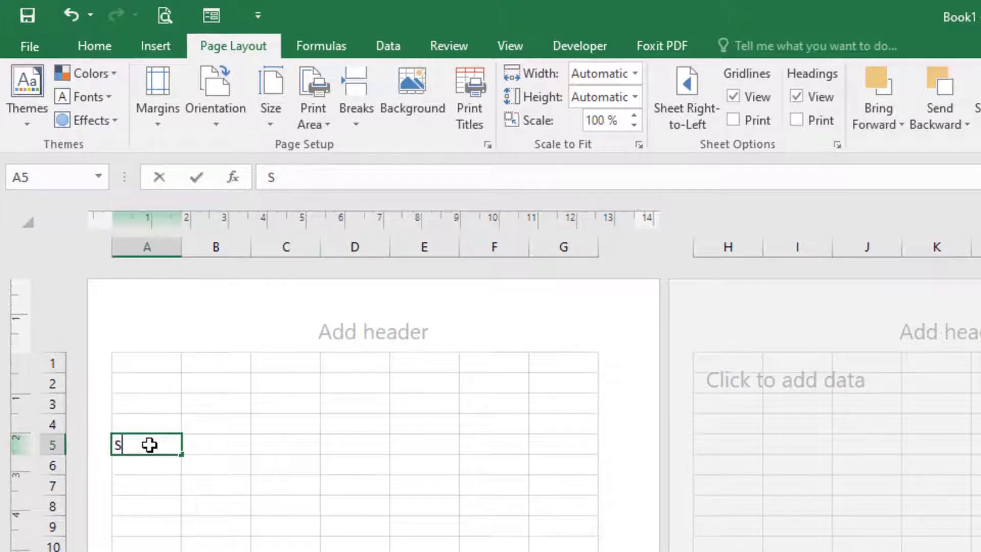
type(".No")
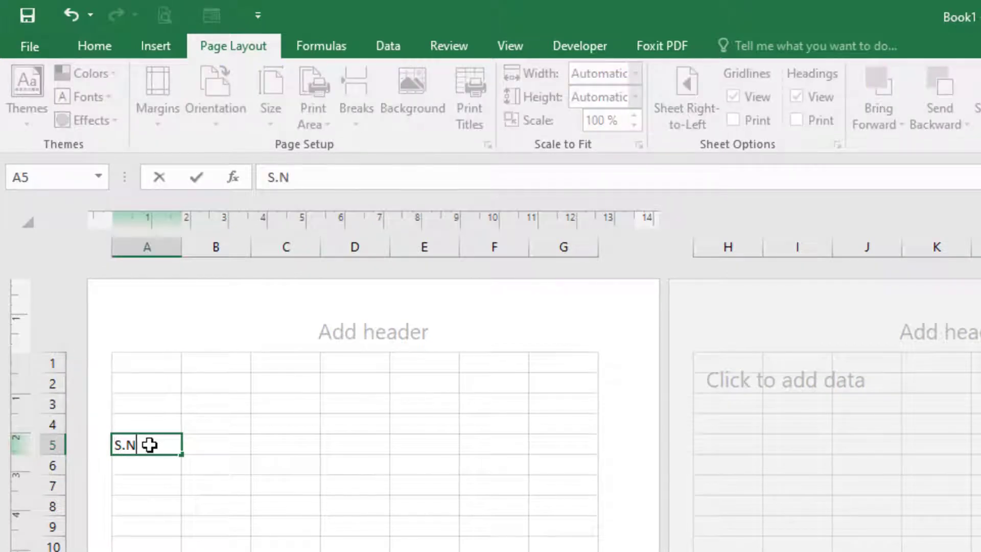
key("Tab")
type("Item/service")
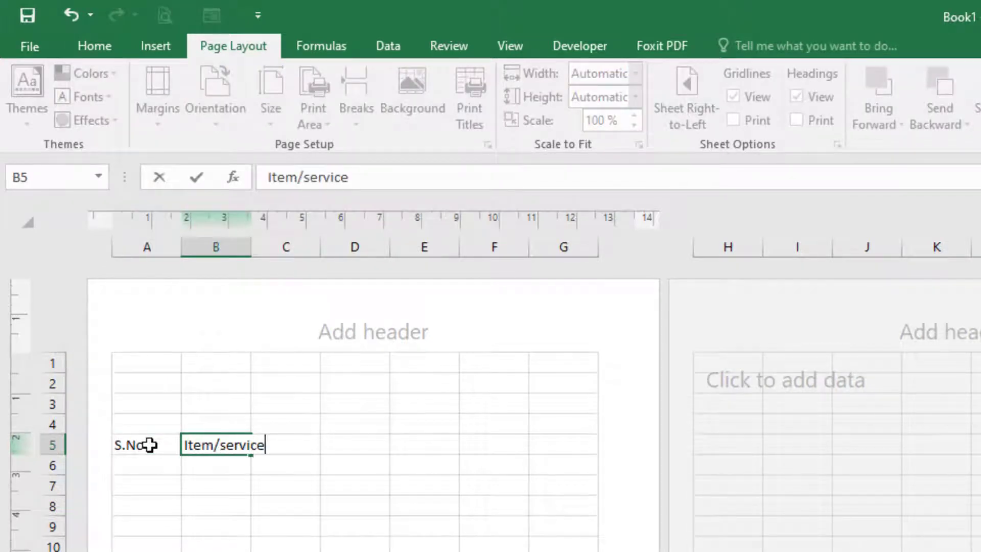
key("Tab")
type("Rate")
key("Tab")
type("Quantity")
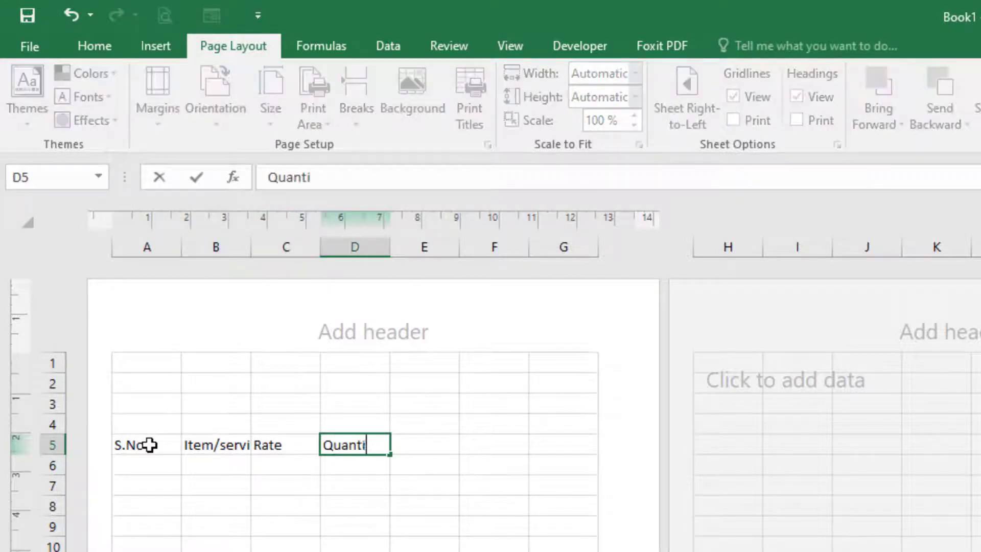
key("Tab")
type("Price")
left_click(148, 444)
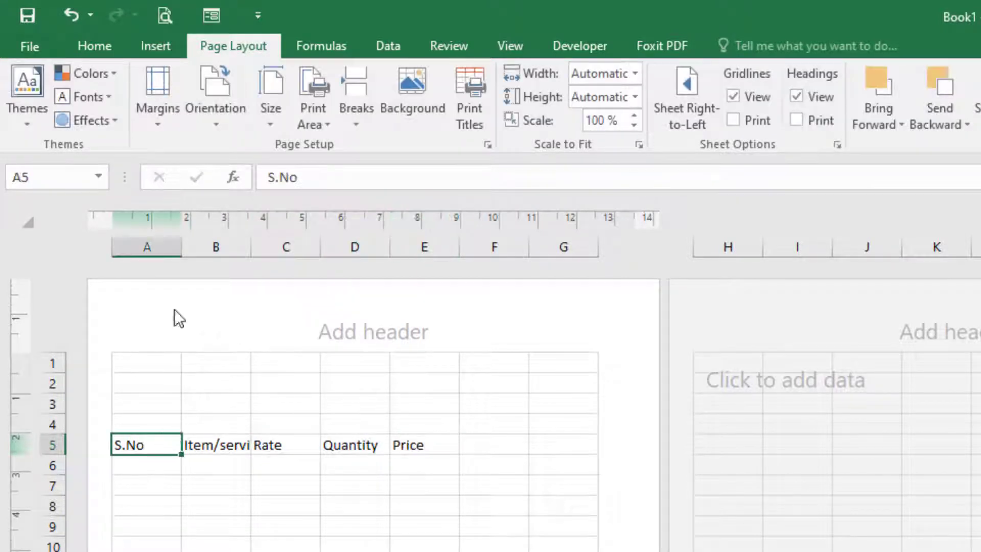
Narrow column A to fit S.No, and widen the Item/service, Rate and Quantity columns.
left_click_drag(181, 247, 150, 249)
left_click_drag(220, 247, 326, 255)
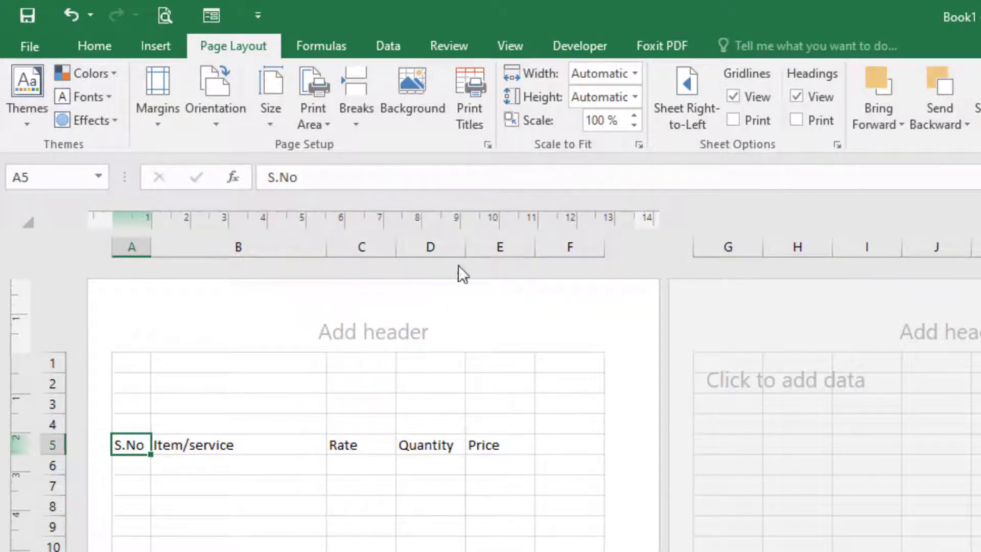
left_click_drag(395, 247, 417, 249)
left_click_drag(484, 247, 510, 248)
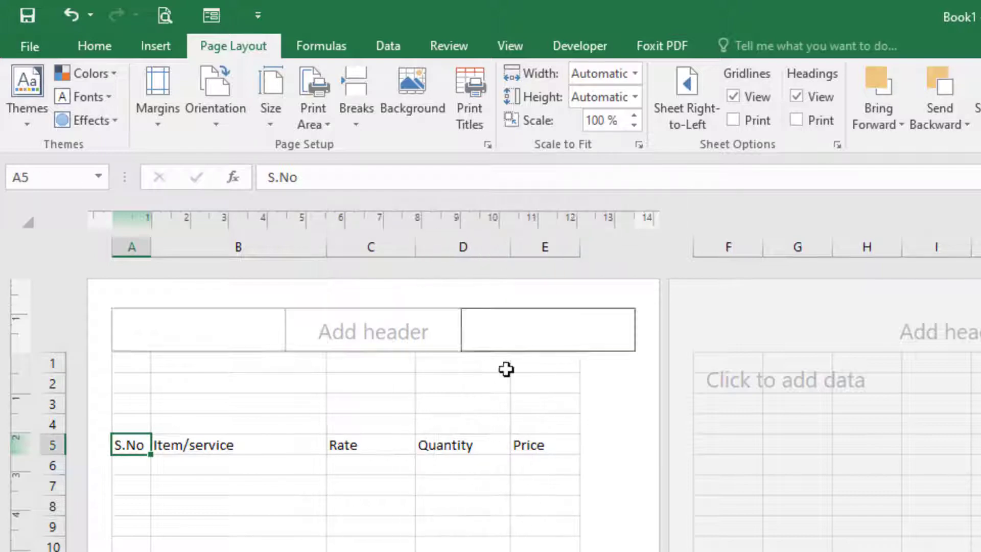
Number the rows under S.No from 1 to 10 in A6:A15 by filling the series, clearing the surplus entry in A16.
left_click(145, 466)
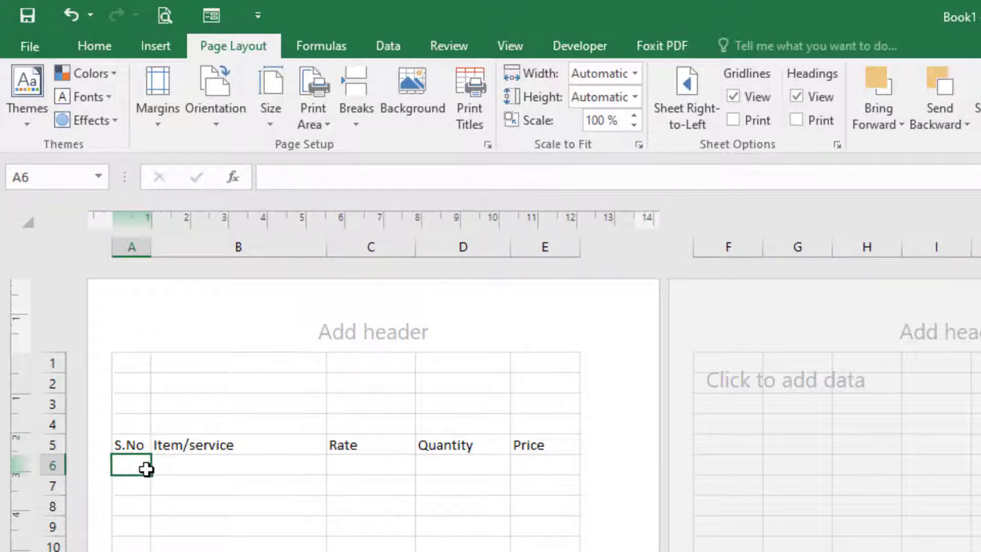
type("1")
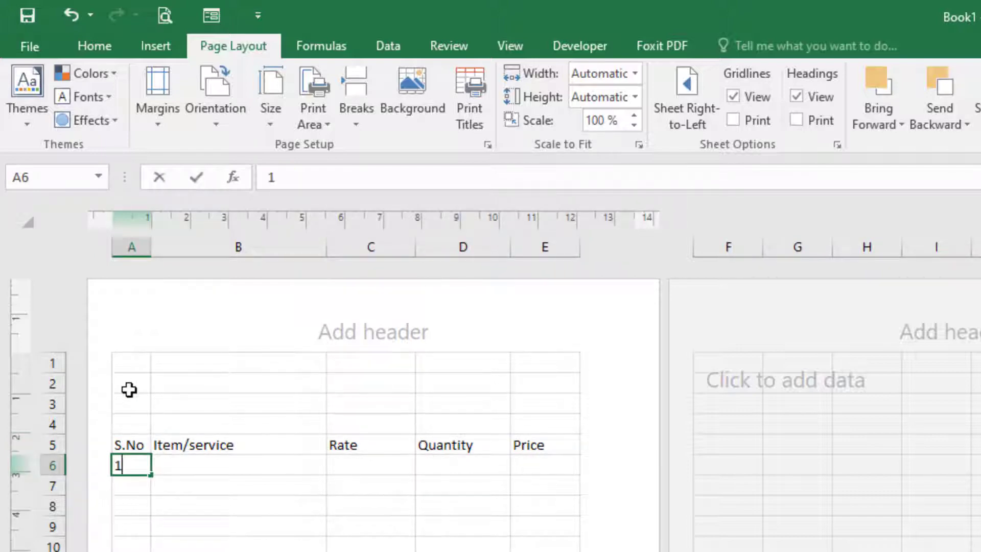
key("Return")
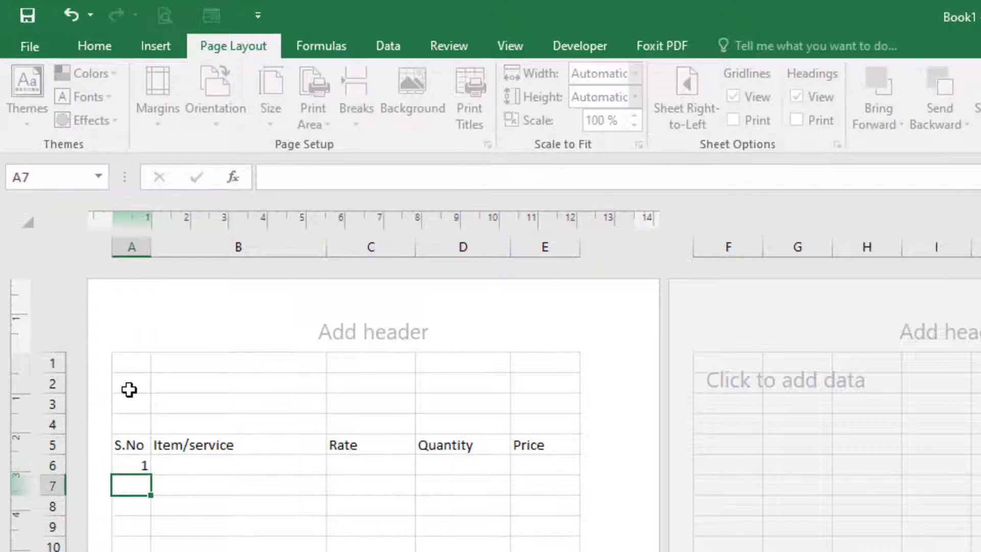
type("2")
left_click(135, 463)
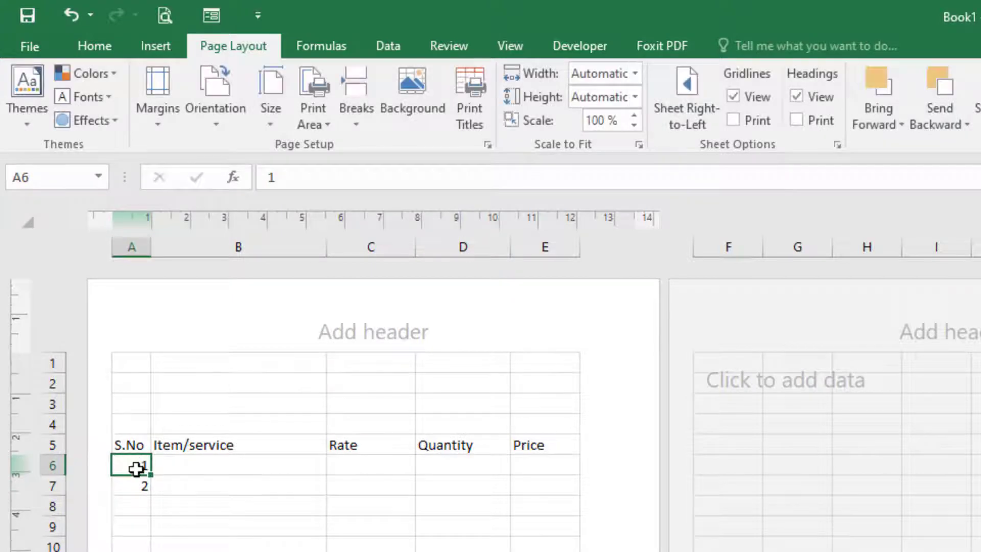
left_click_drag(135, 464, 144, 490)
left_click_drag(135, 438, 131, 551)
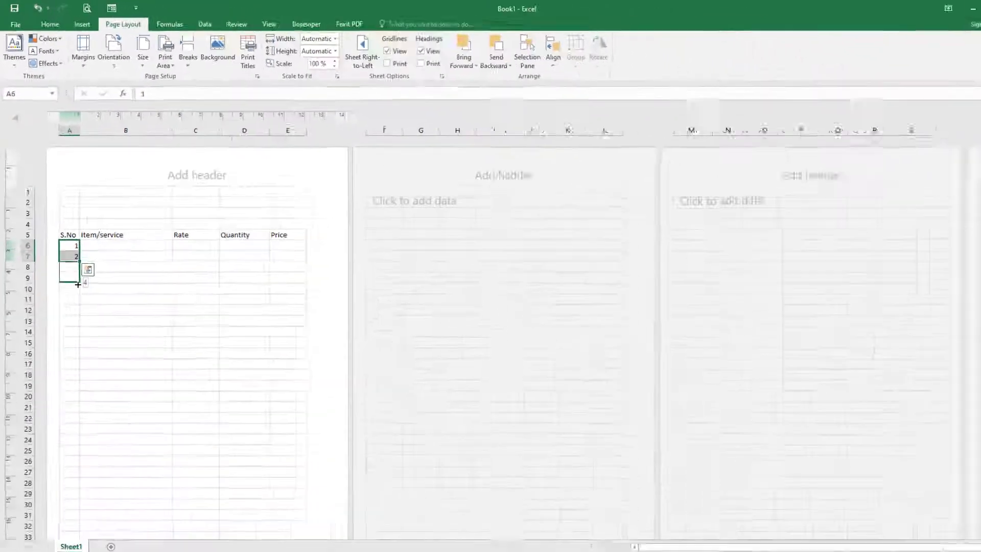
left_click_drag(73, 321, 75, 341)
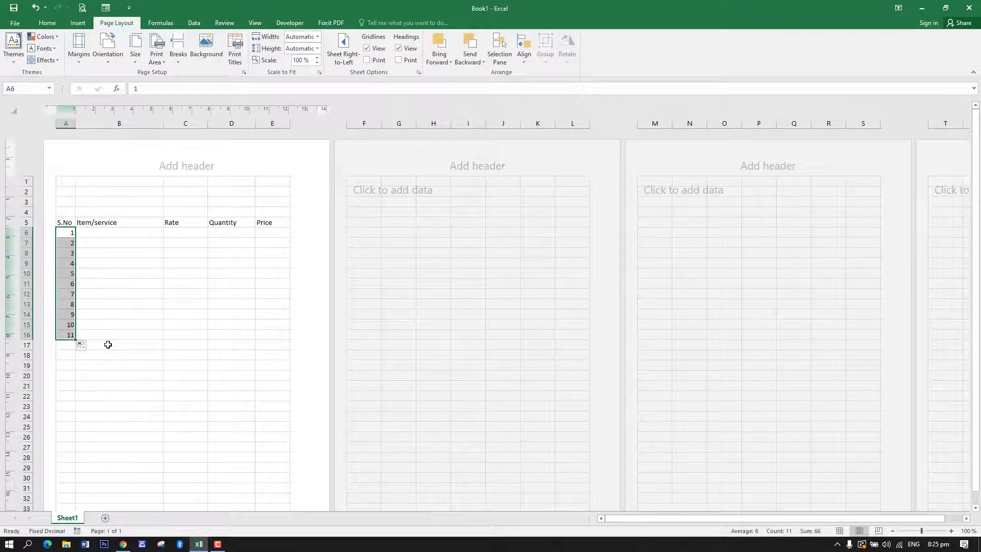
left_click(72, 335)
key("Delete")
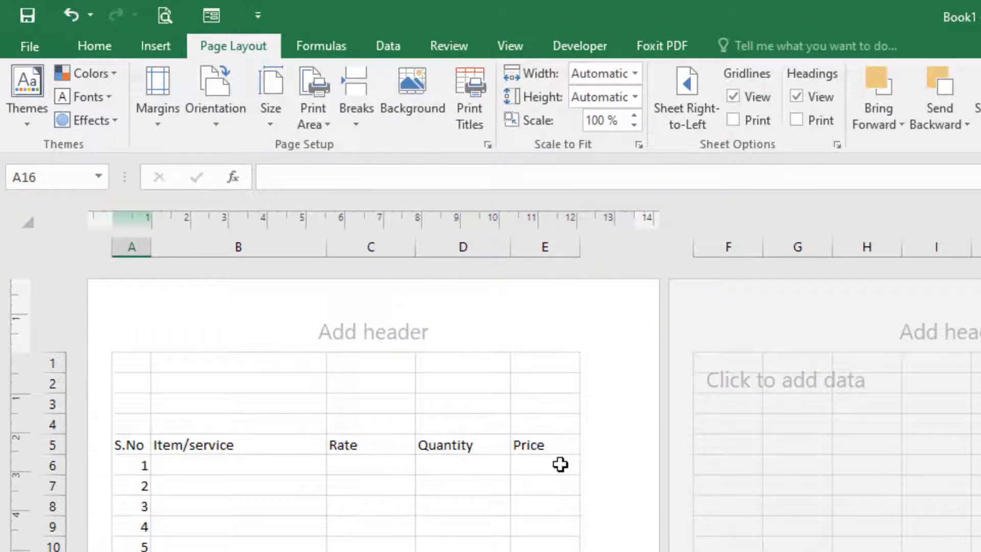
Enter the formula =(C6*D6) in Price cell E6 and fill it down to E15.
left_click(559, 464)
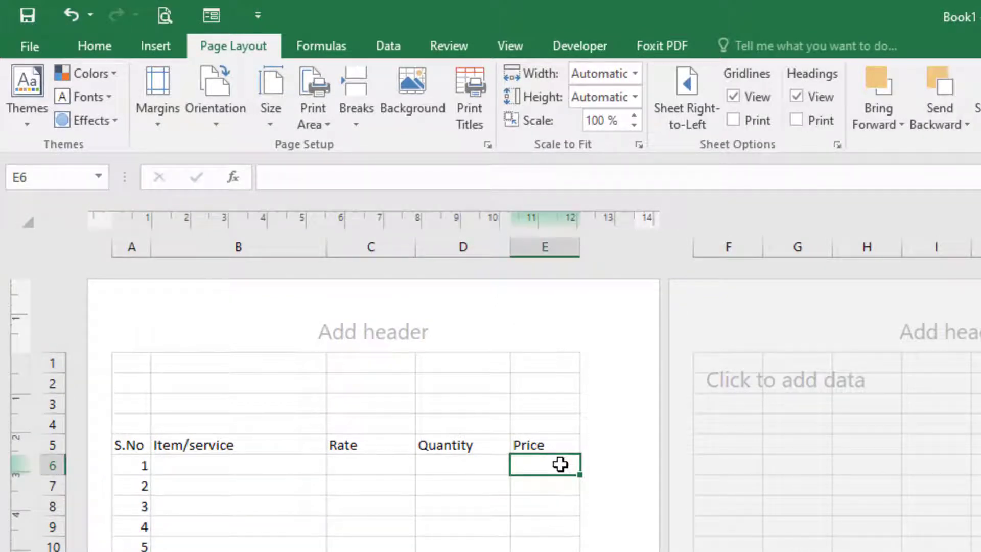
type("=")
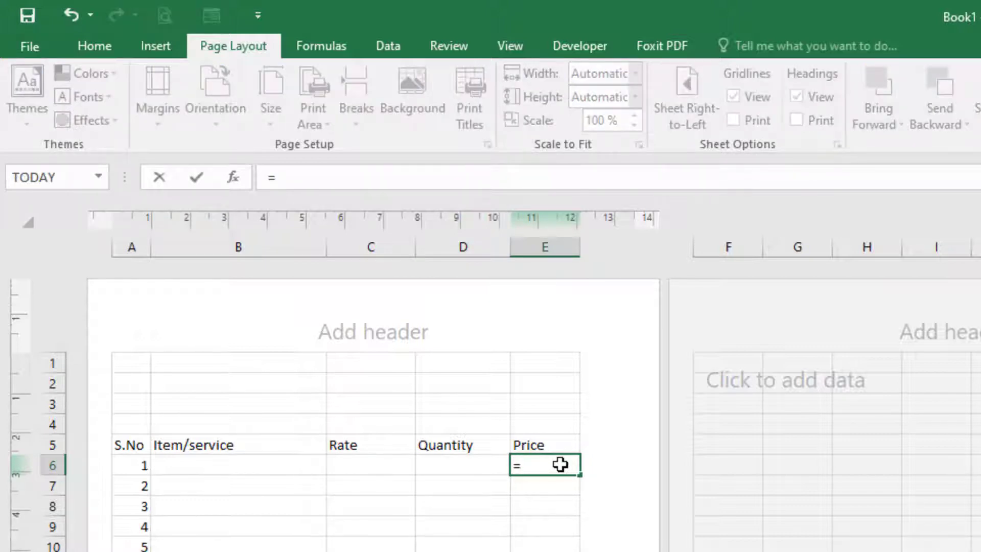
type("(")
left_click(384, 468)
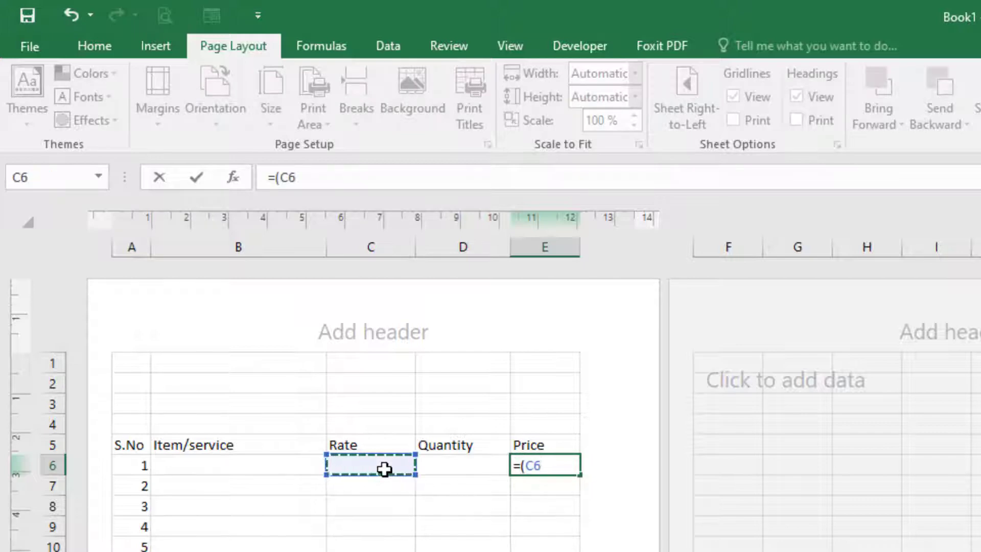
type("*")
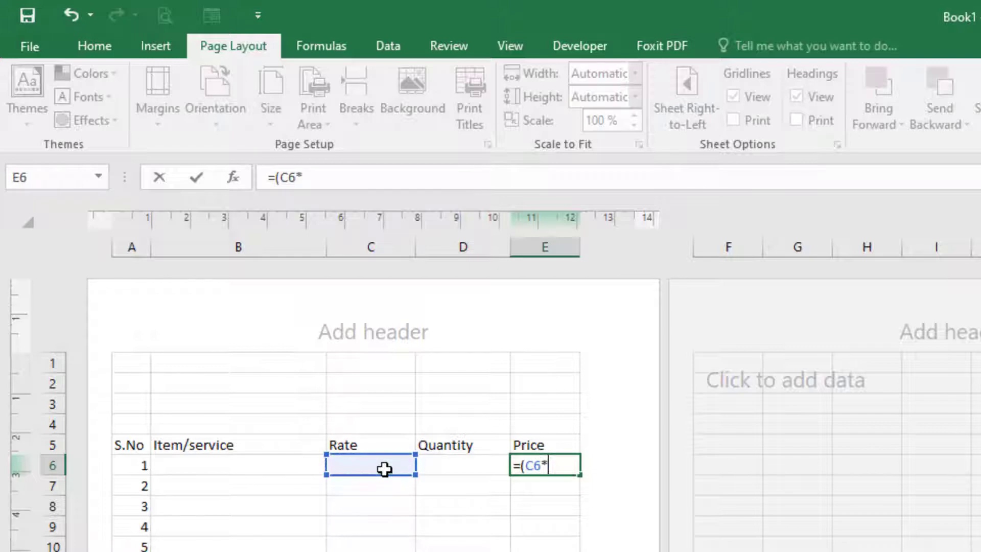
left_click(455, 464)
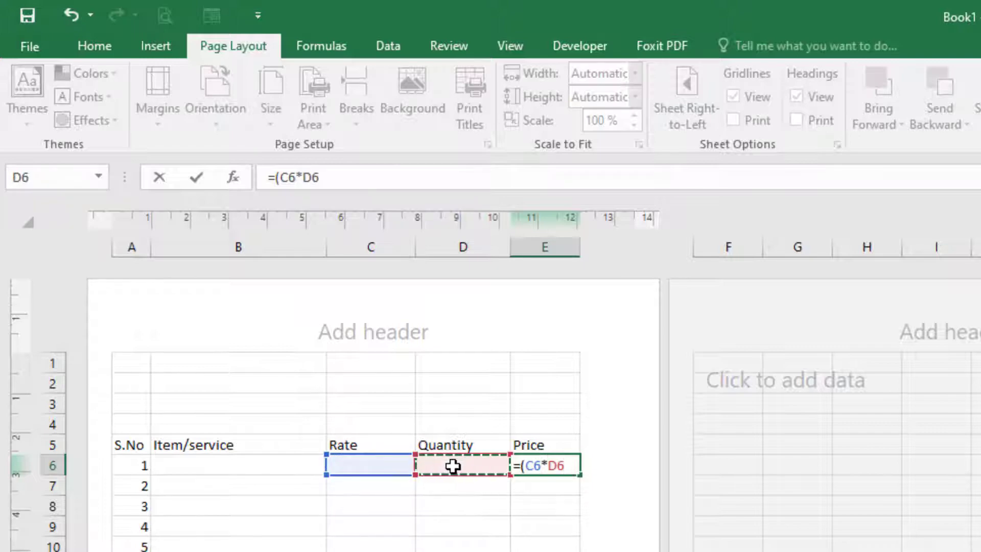
type(")")
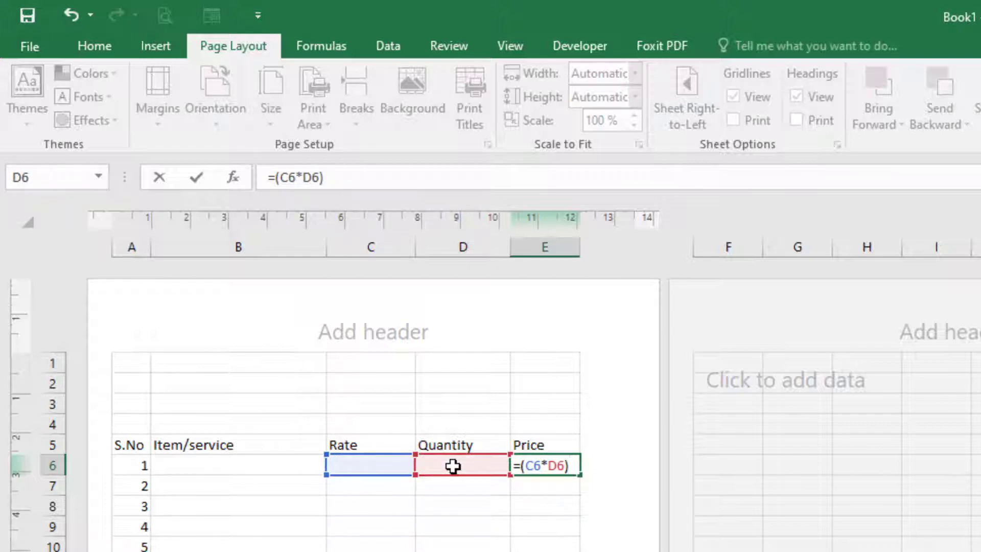
key("Return")
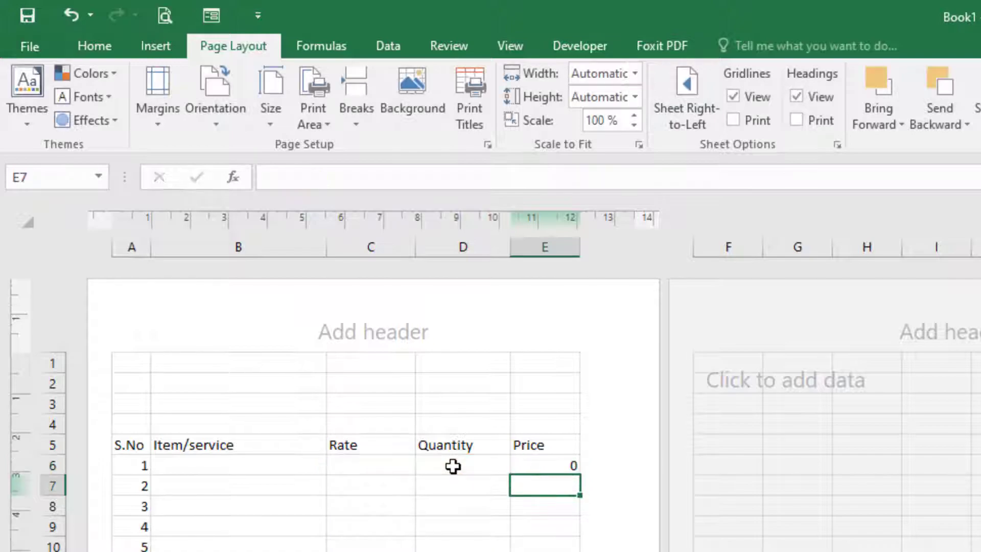
left_click(567, 466)
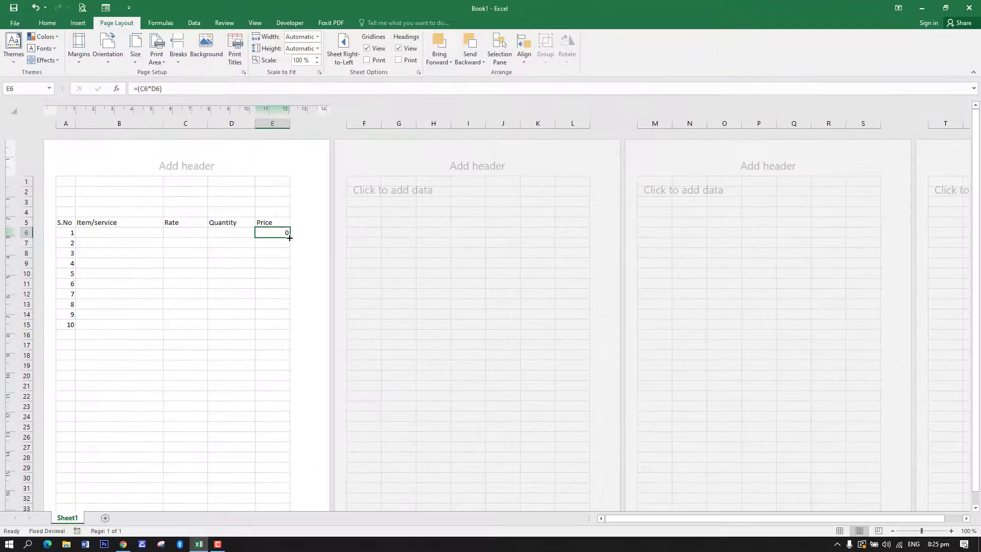
double_click(290, 237)
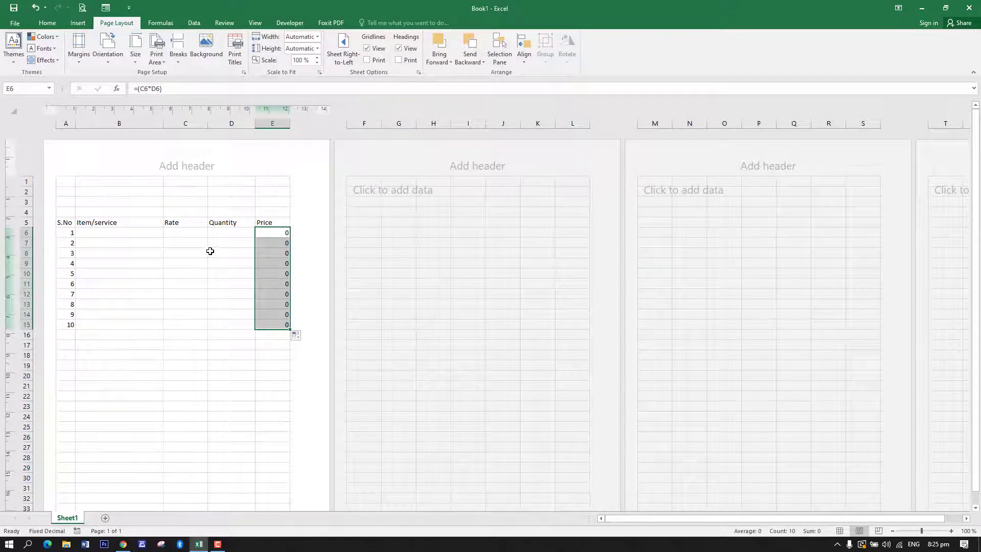
Format the Rate and Quantity cells C6:D15 as Number and reduce their decimal places.
left_click_drag(179, 232, 220, 323)
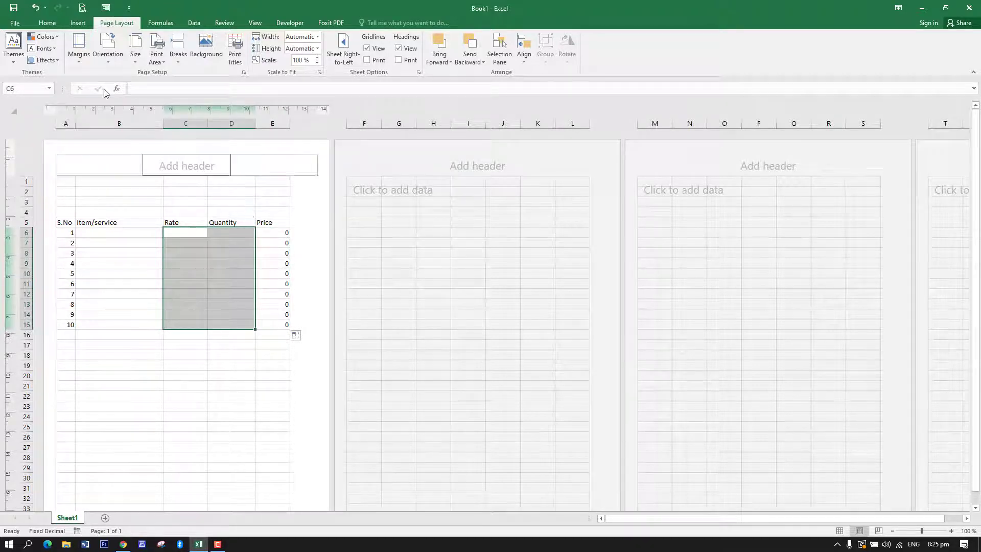
left_click(49, 25)
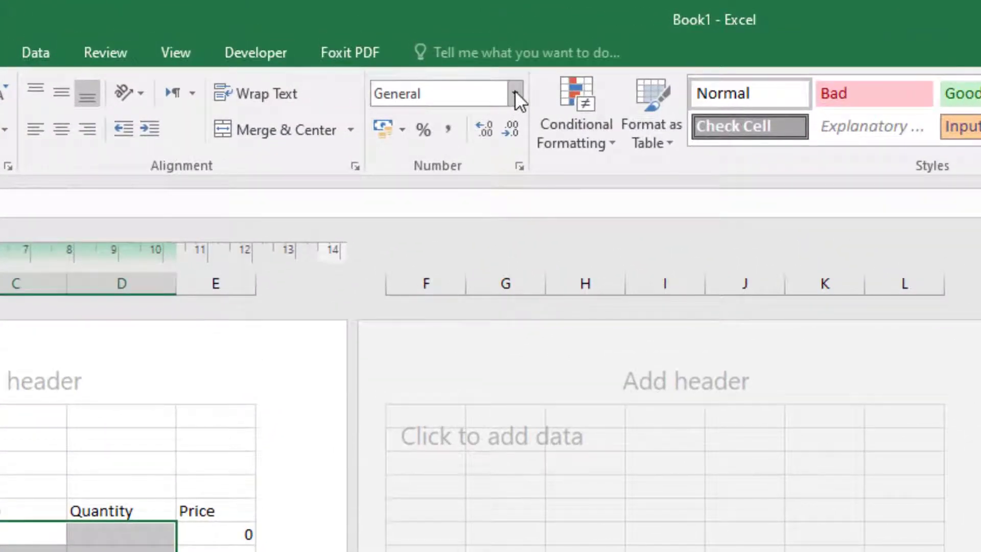
left_click(516, 95)
left_click(468, 192)
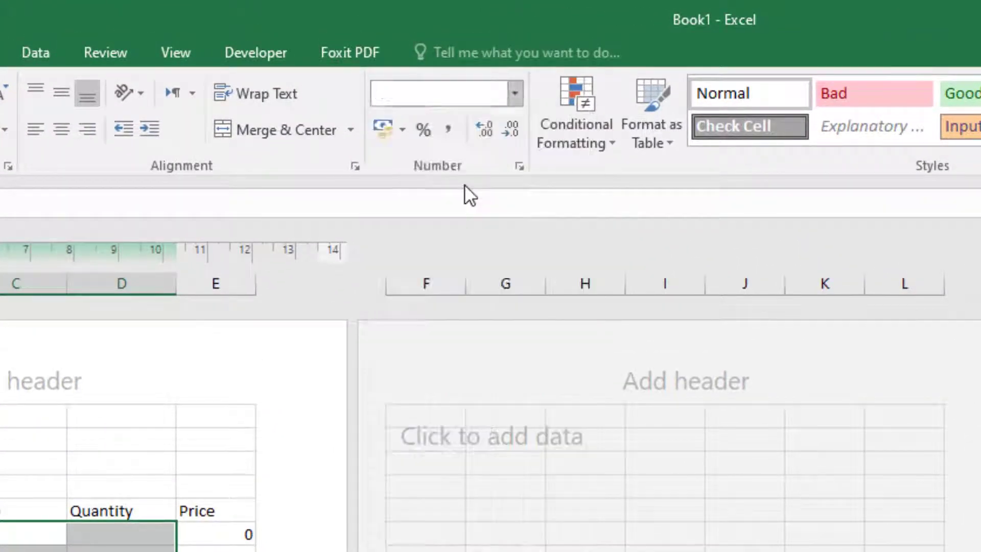
left_click(517, 163)
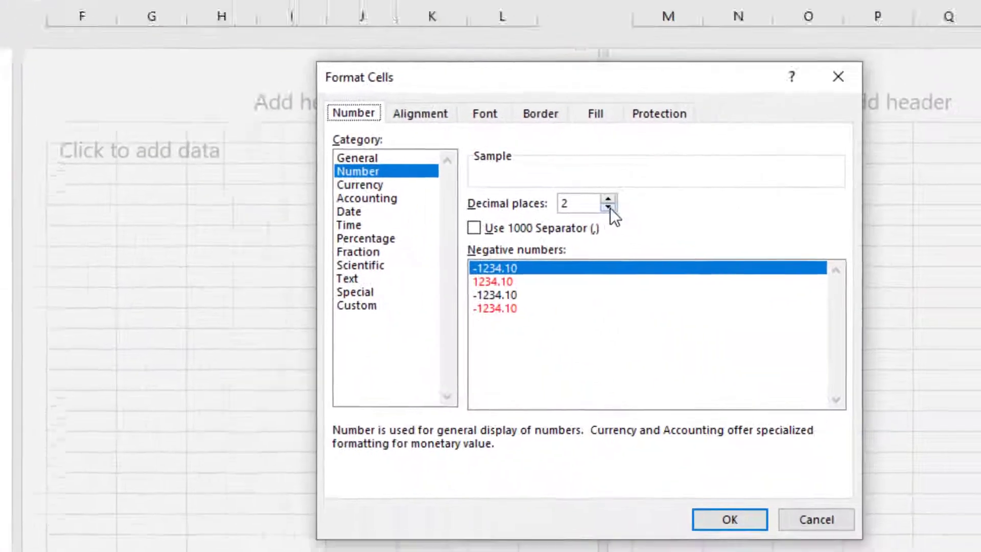
left_click(924, 434)
left_click(583, 188)
left_click(701, 498)
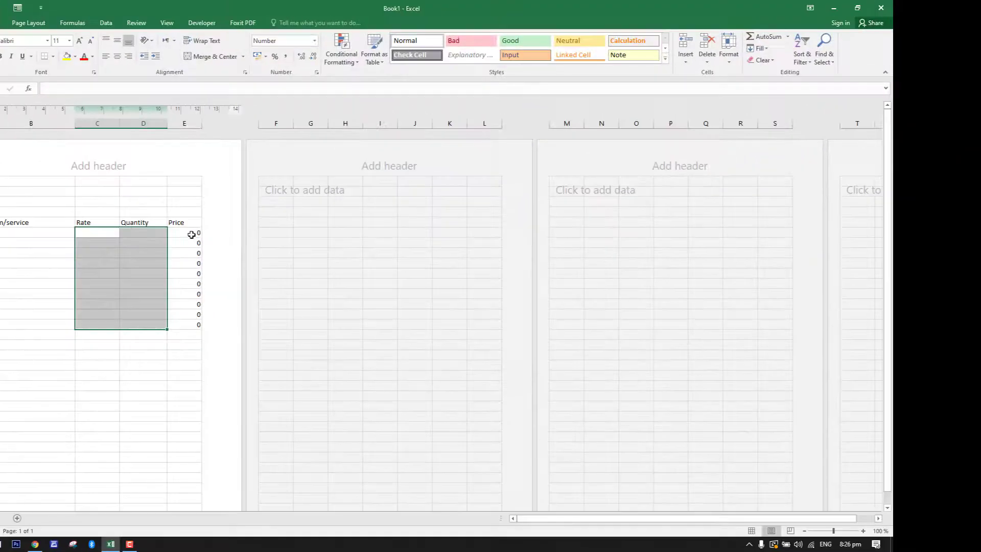
Format the Price cells E6:E15 as Currency with the Rs symbol and 0 decimal places.
left_click_drag(192, 233, 194, 329)
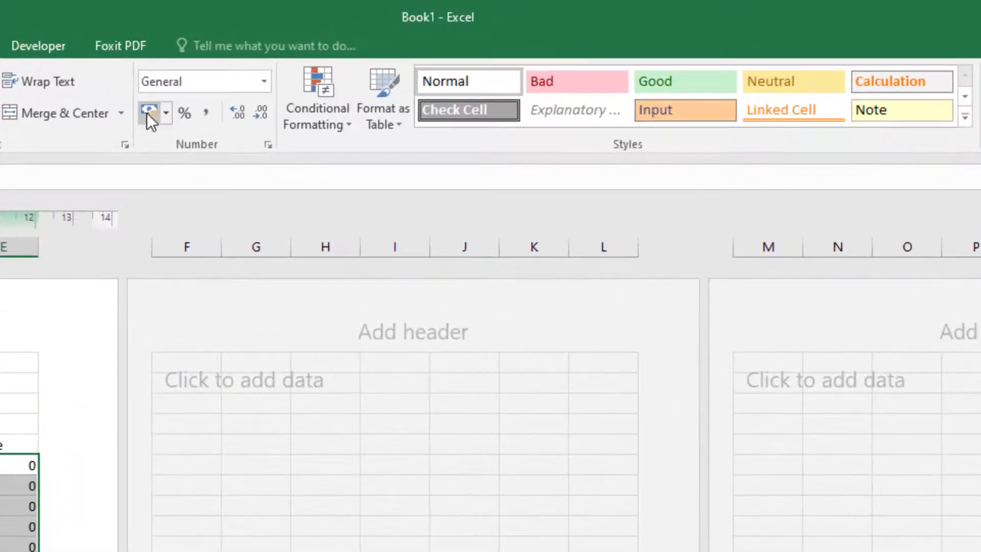
left_click(147, 112)
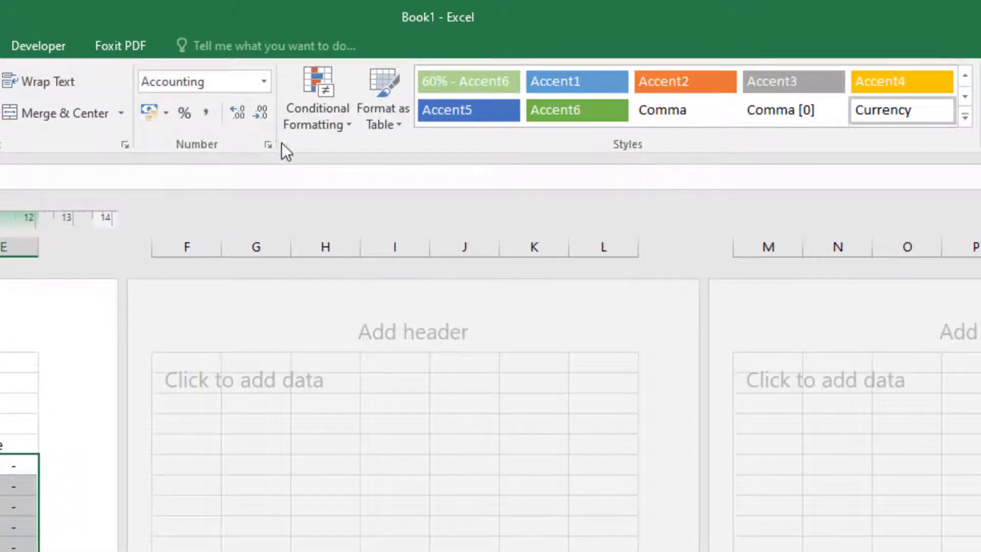
left_click(268, 146)
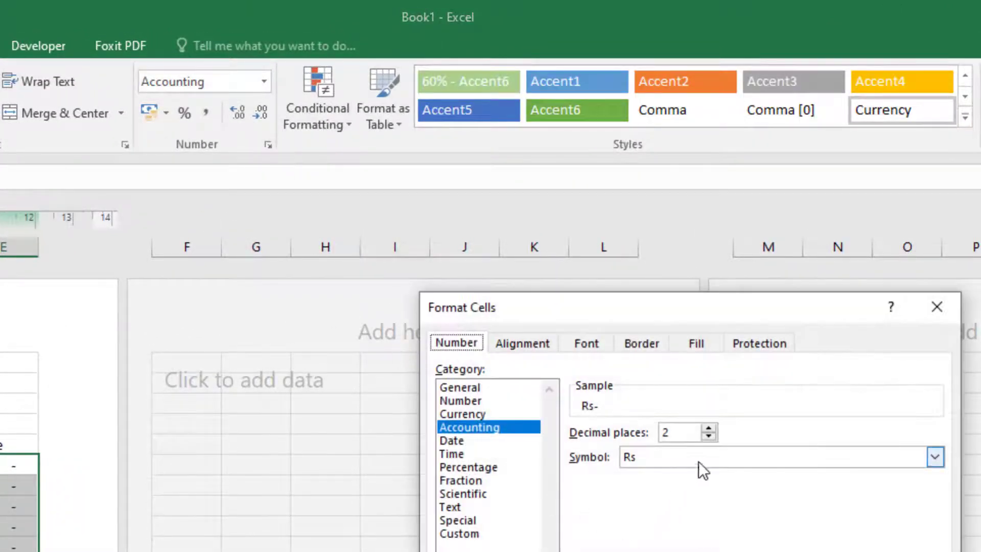
left_click(708, 436)
left_click(708, 436)
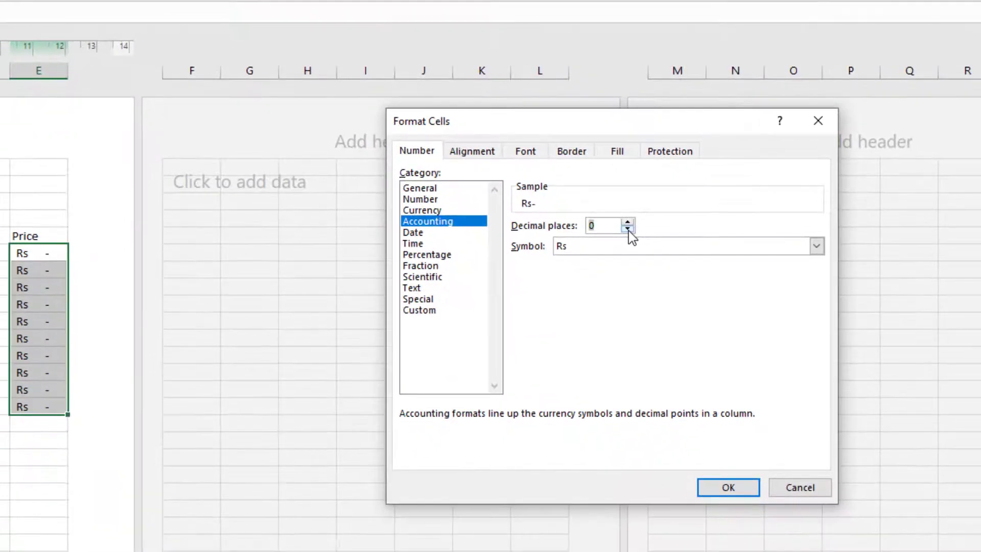
left_click(431, 210)
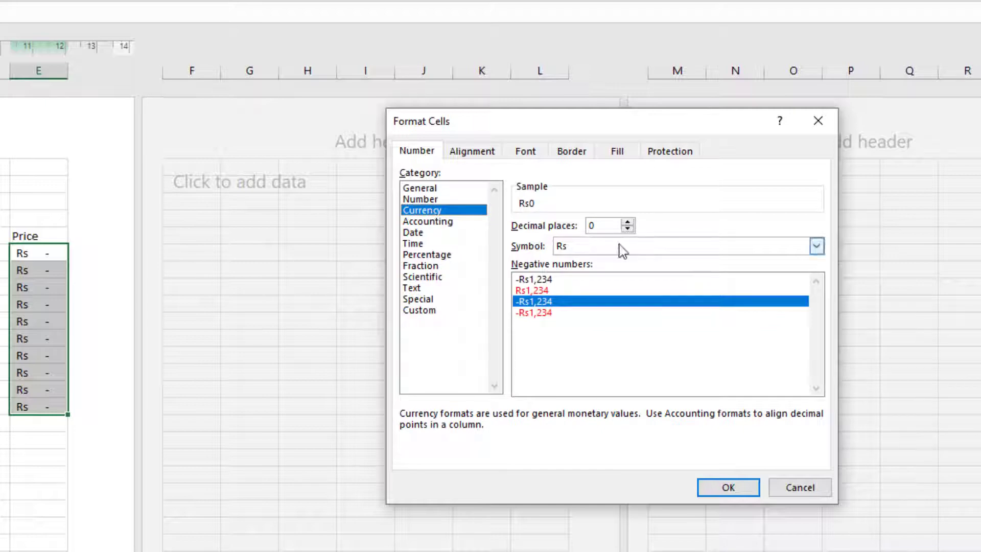
left_click(728, 490)
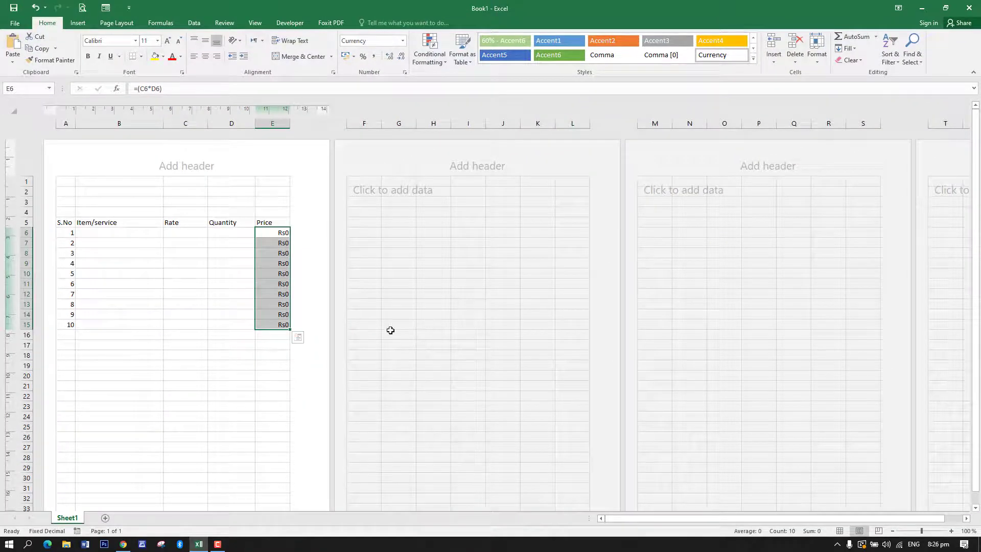
Label cell D16 "Total:" and enter the formula =SUM(E6:E15) beside it in E16.
left_click(224, 336)
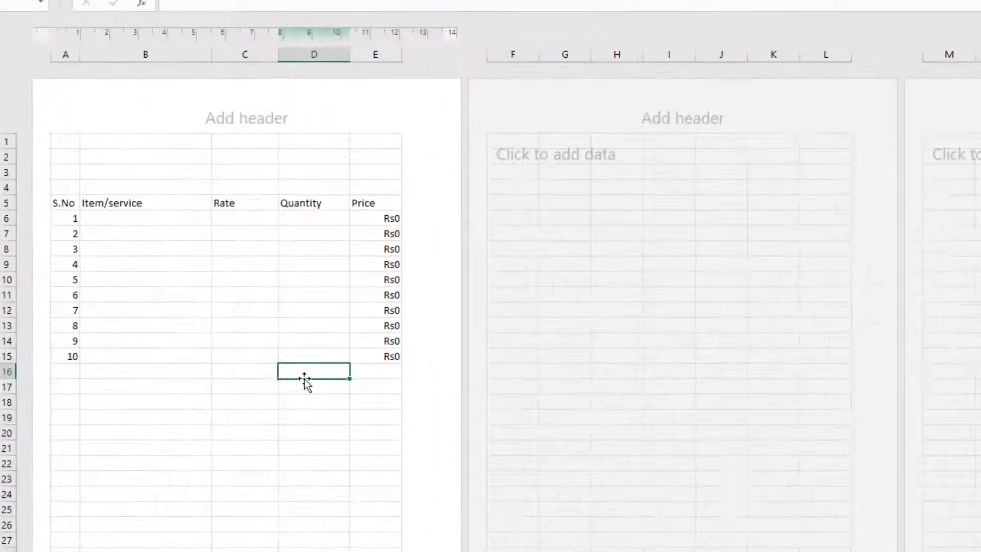
type("Total")
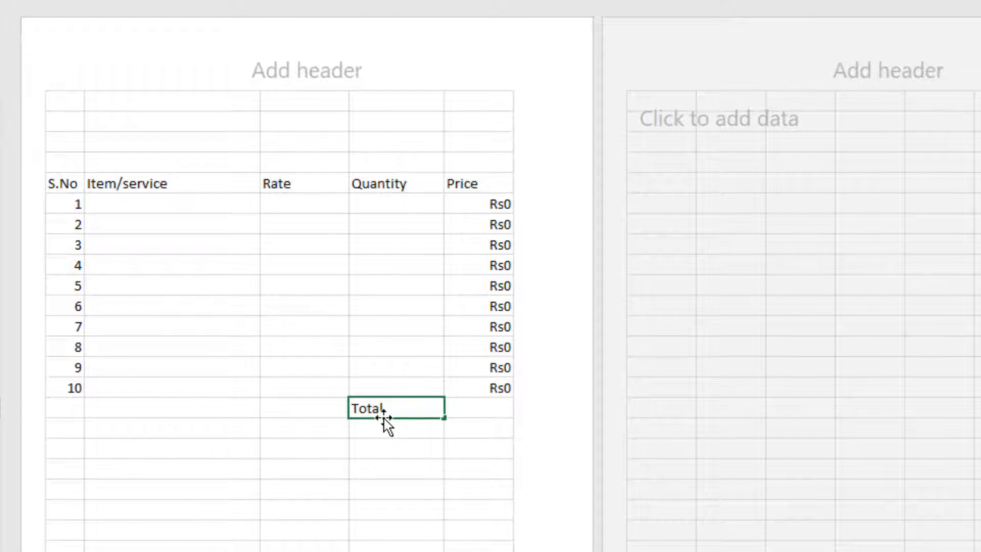
type(":")
left_click(486, 415)
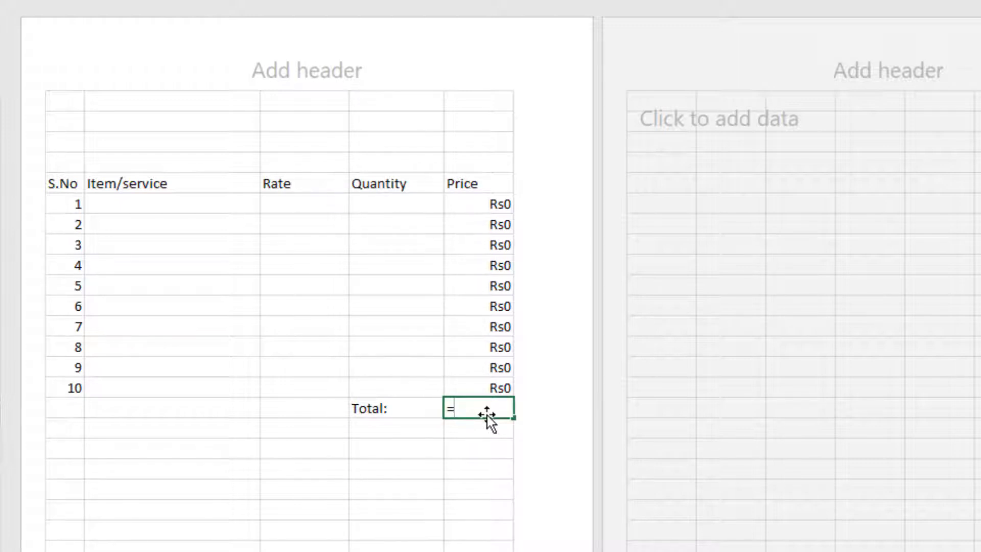
type("=S")
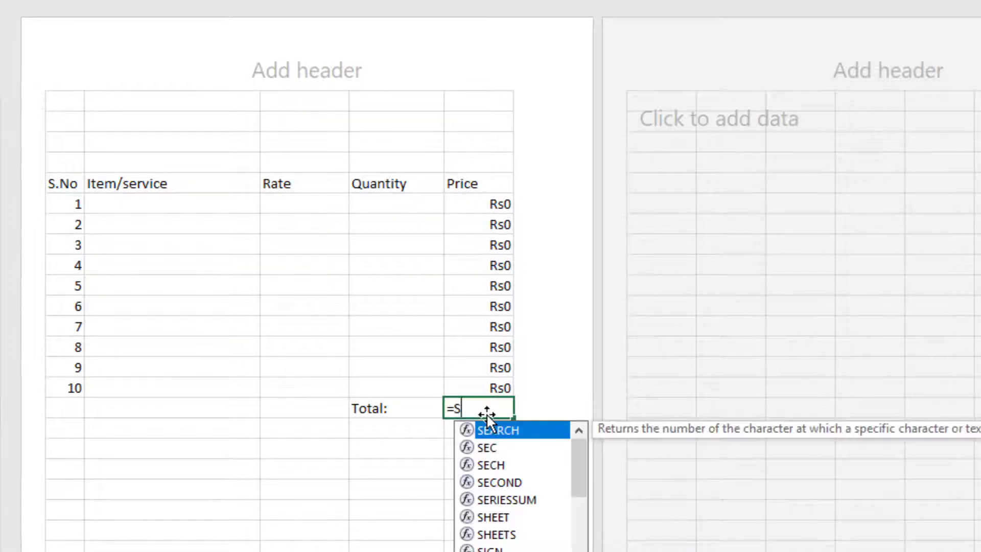
type("um")
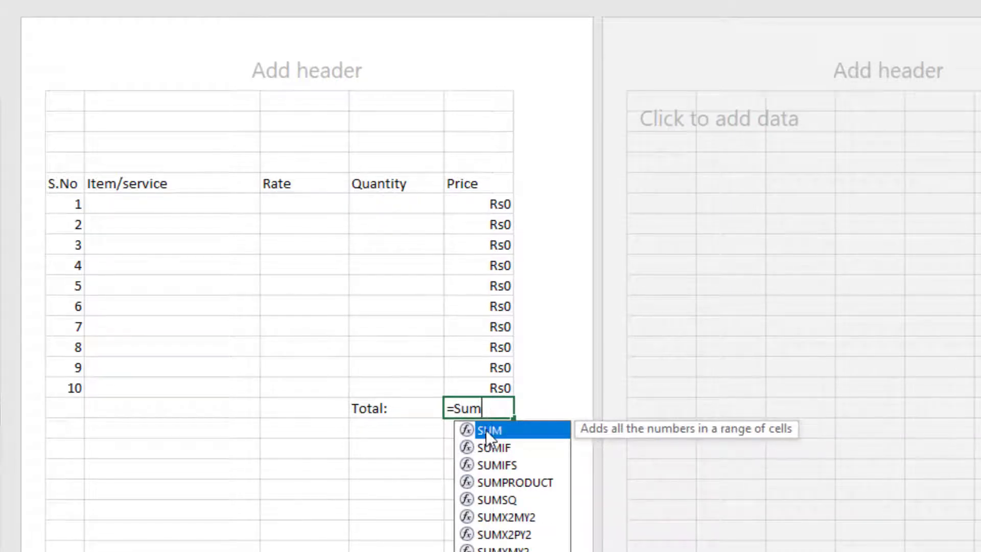
double_click(470, 431)
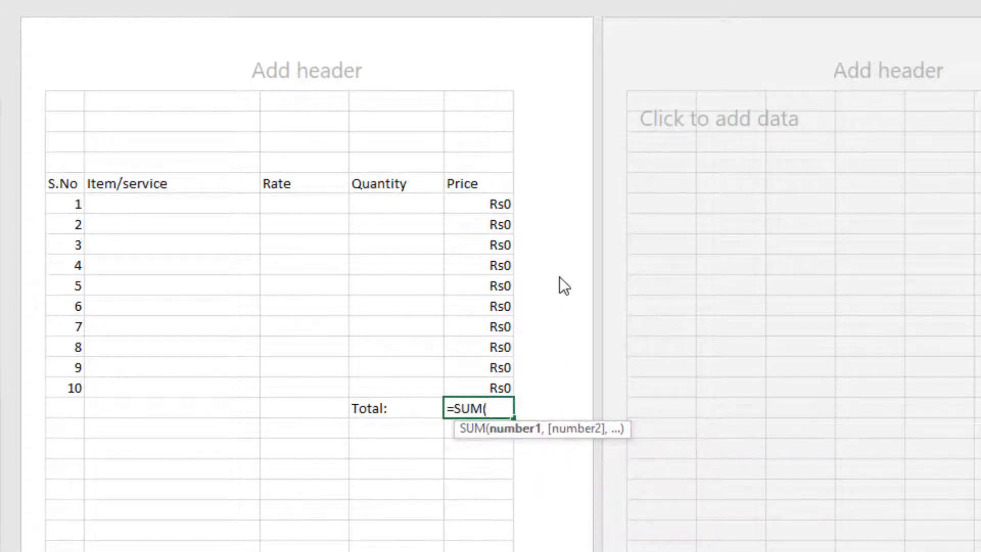
left_click_drag(489, 199, 485, 384)
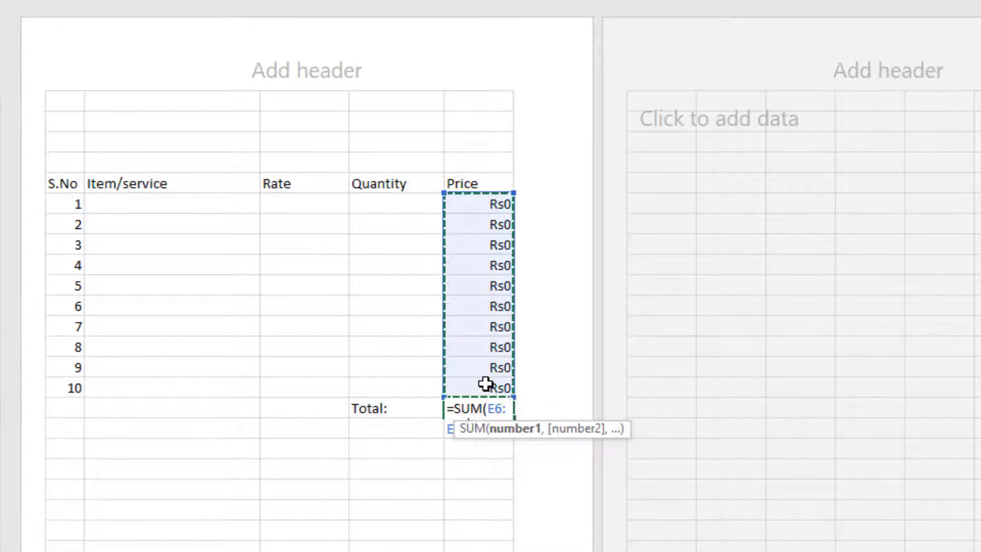
type(")")
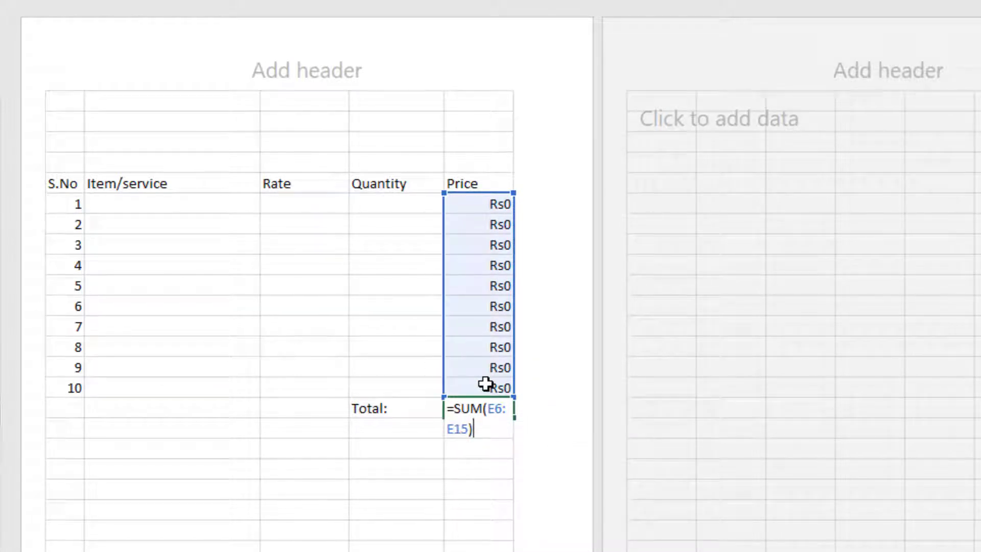
key("Return")
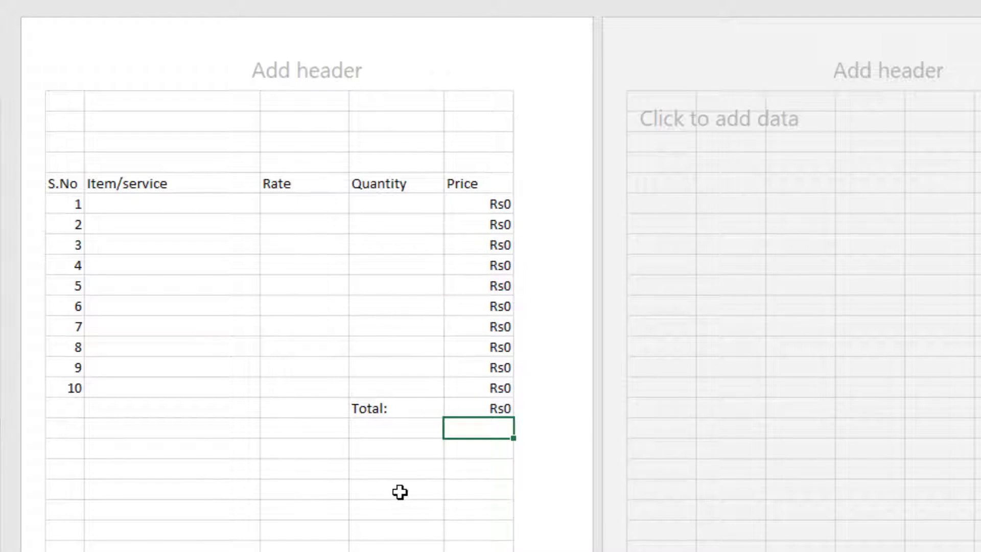
Enter the labels "Discount:", "Received:" and "Due Amount:" below the total label in D17:D19.
left_click(396, 434)
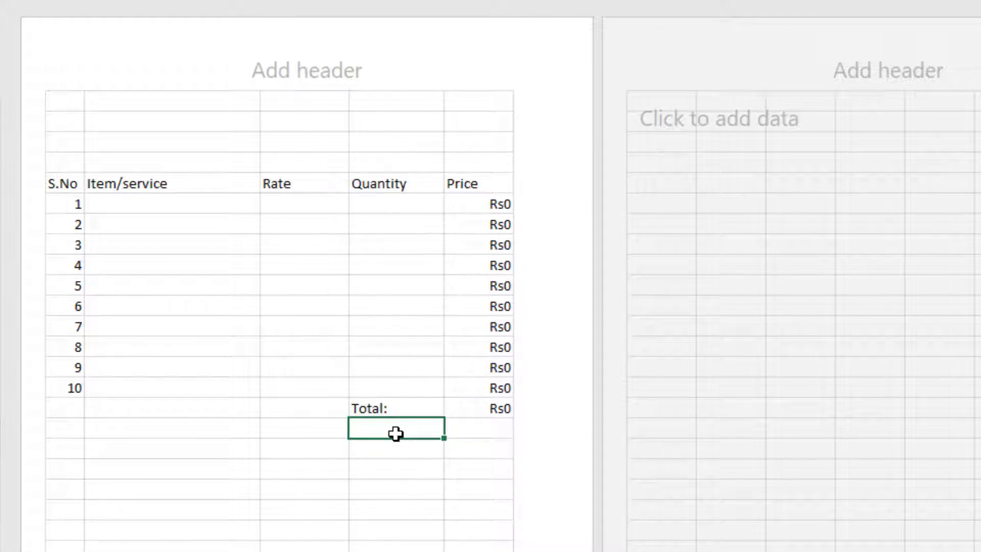
type("Disscount")
key("BackSpace")
key("BackSpace")
key("BackSpace")
key("BackSpace")
key("BackSpace")
key("BackSpace")
type("count")
key("Return")
type("Rec")
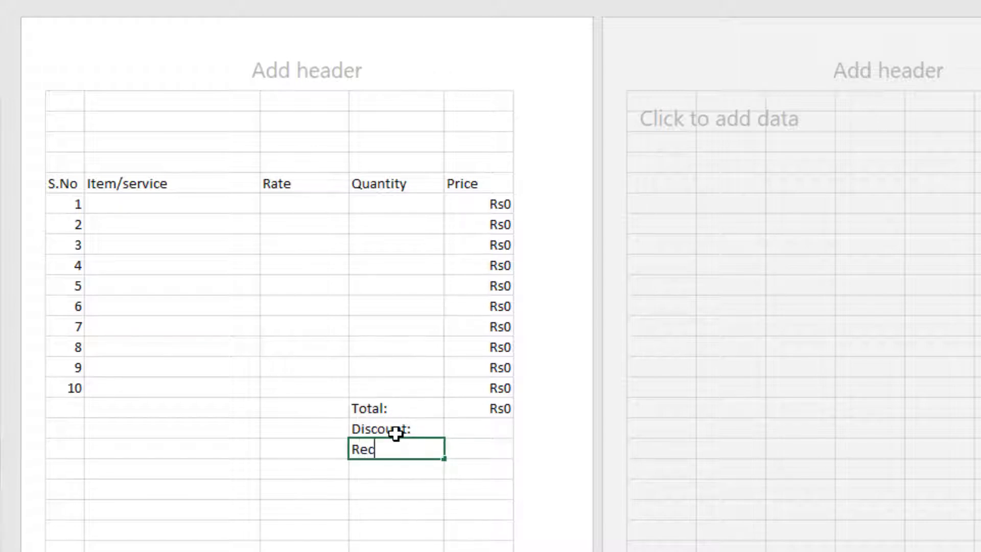
type("eived:")
key("Return")
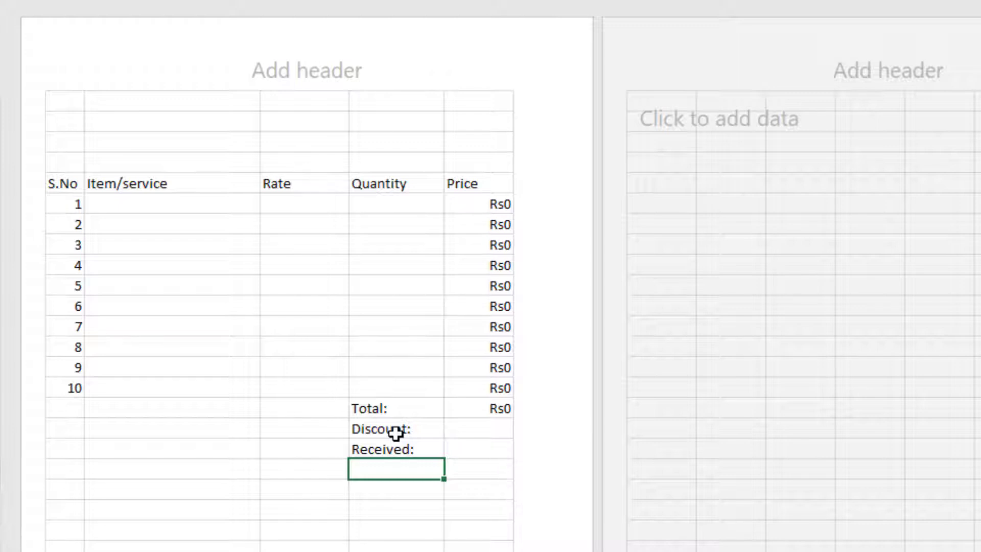
type("Due Amount:")
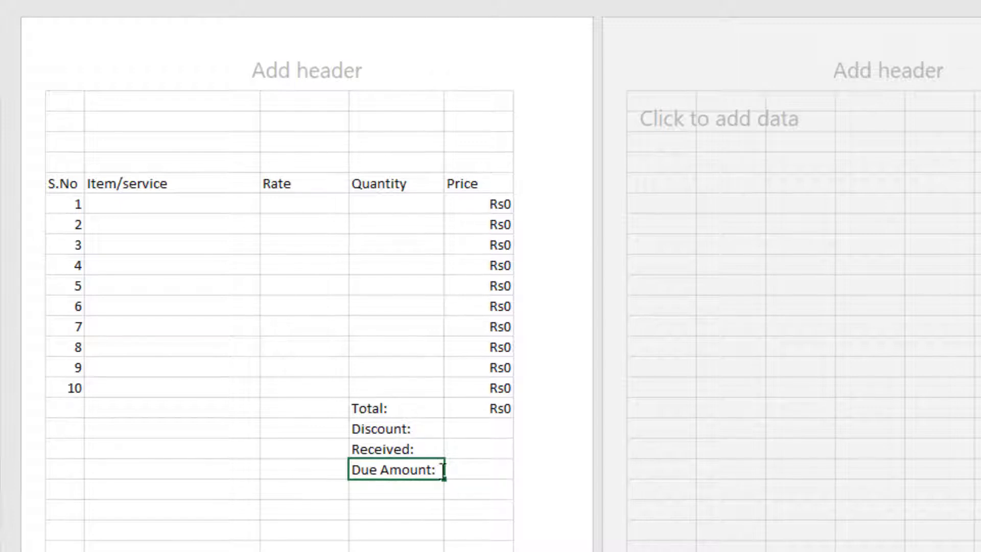
Enter the formula =(E16-E17-E18) in E19 to calculate the due amount.
left_click(491, 472)
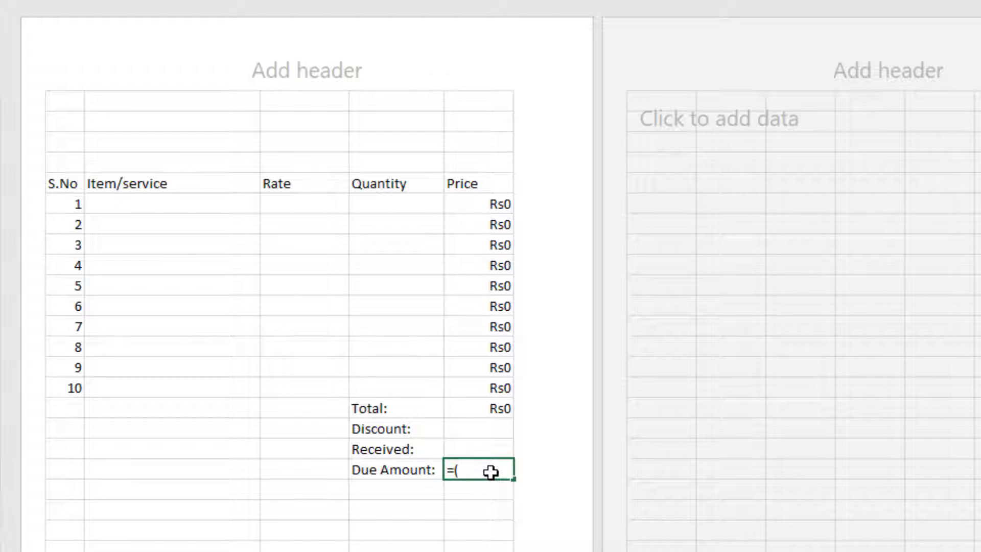
left_click(494, 411)
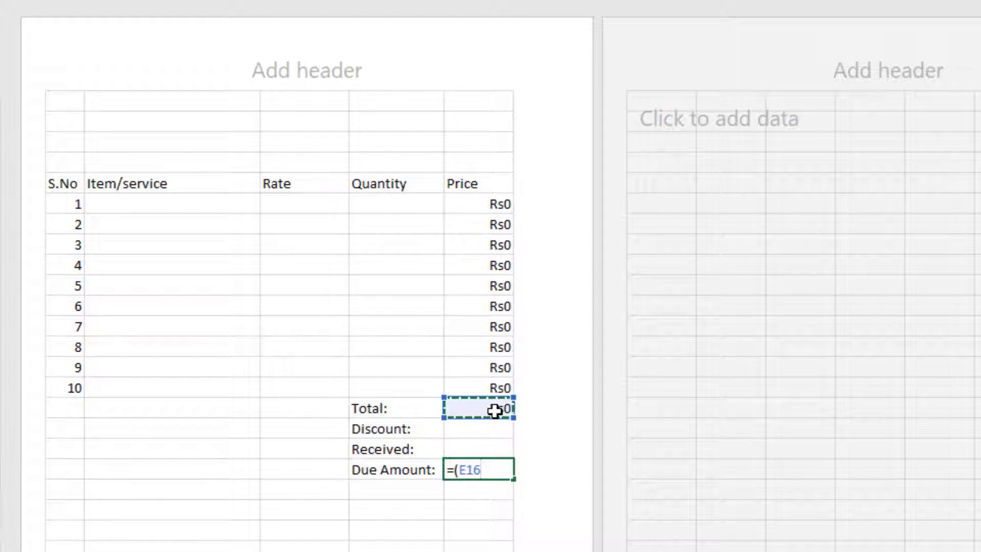
type("-")
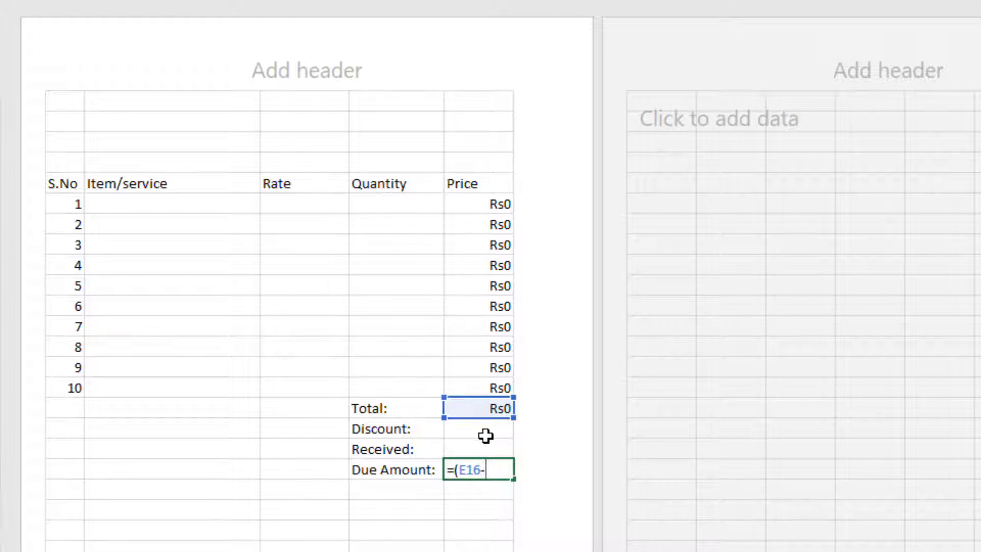
left_click(485, 435)
type("-")
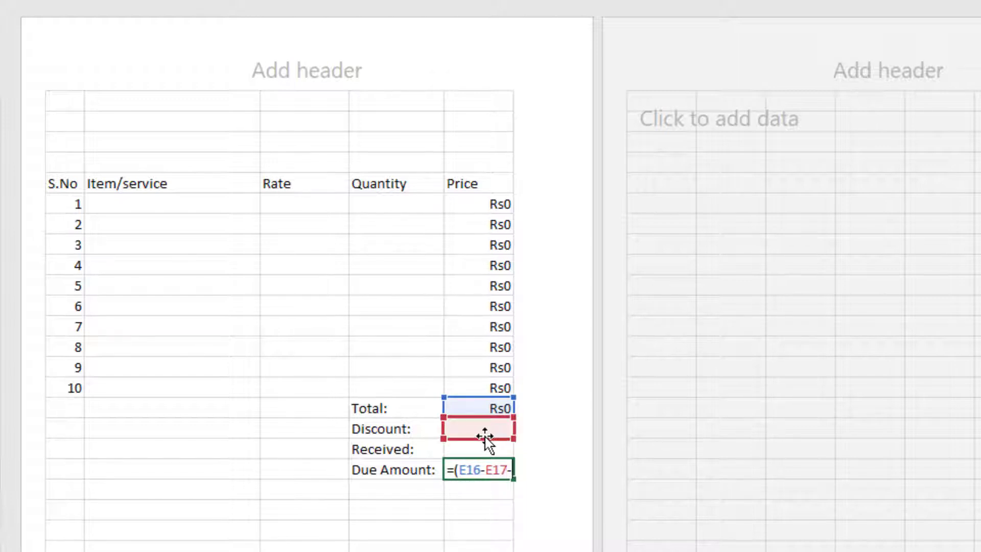
left_click(484, 449)
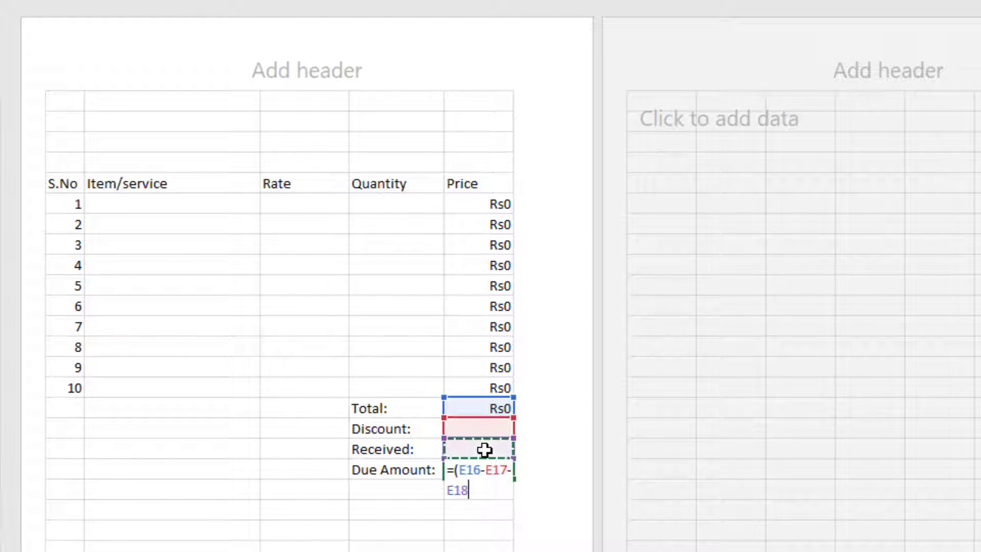
type(")")
key("Return")
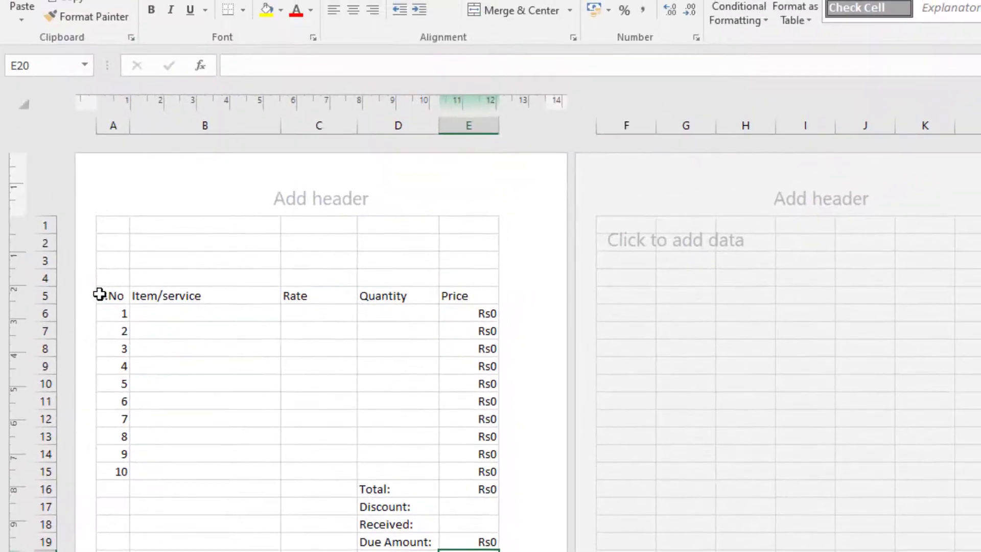
Apply all borders to the item table A5:E16 and to the summary cells D17:E19.
left_click_drag(99, 294, 489, 486)
left_click(242, 10)
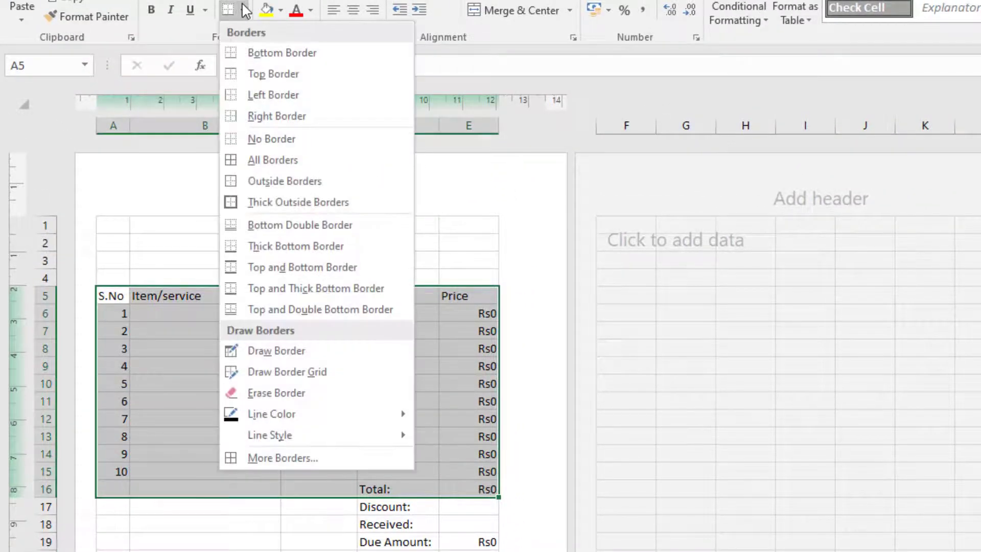
left_click(262, 159)
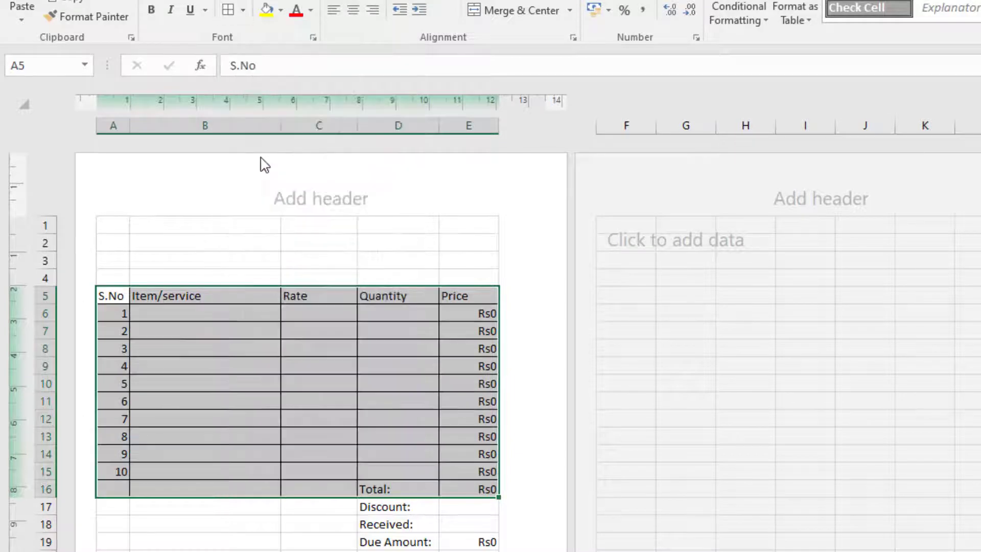
mouse_move(368, 505)
left_mouse_down()
mouse_move(427, 544)
mouse_move(465, 540)
left_mouse_up()
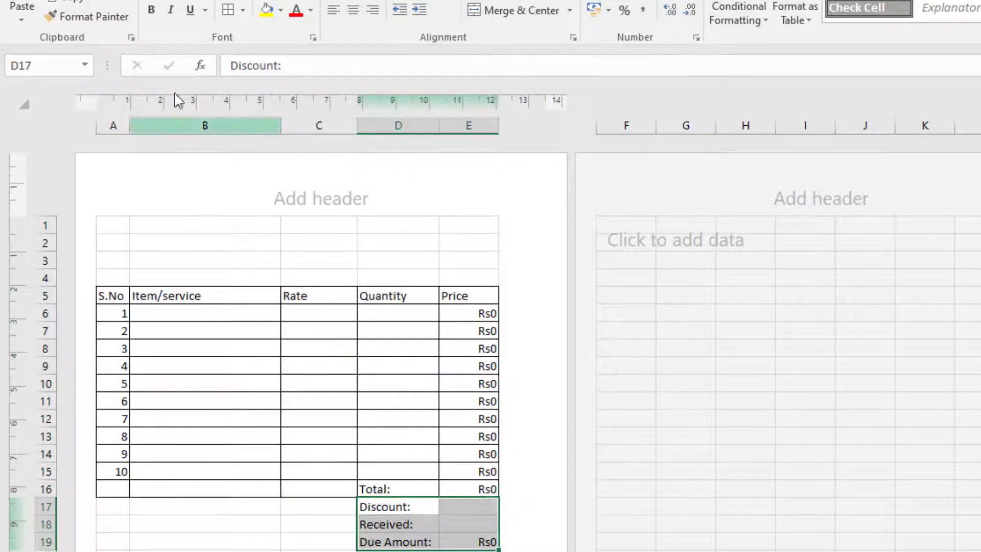
left_click(228, 17)
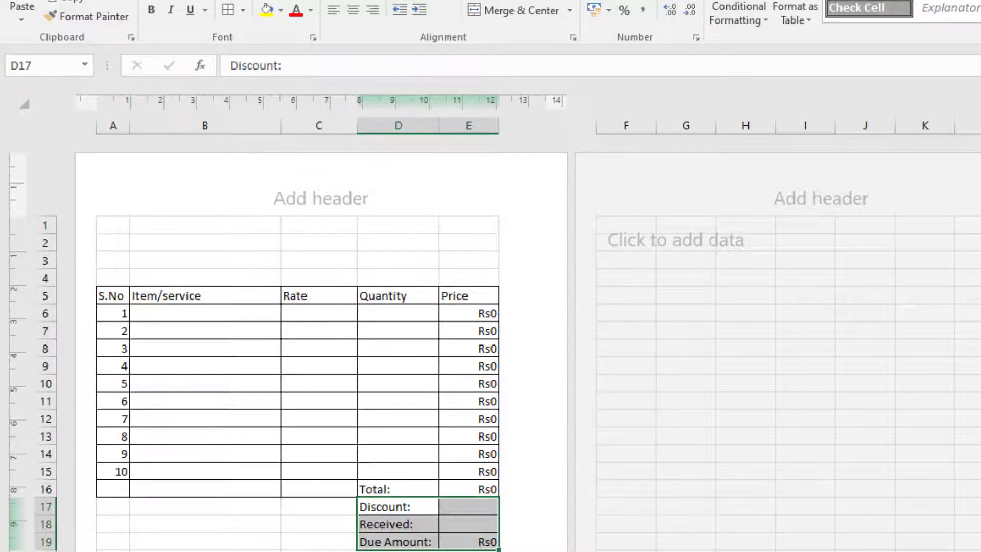
left_click(320, 551)
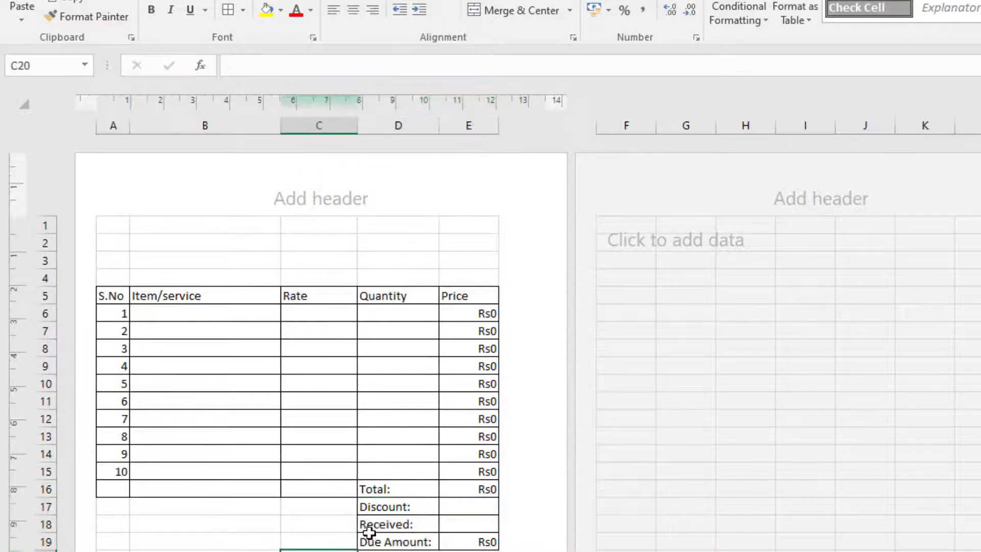
Make the summary cells D16:E19 bold and increase their font size to 12.
left_click_drag(368, 487, 460, 537)
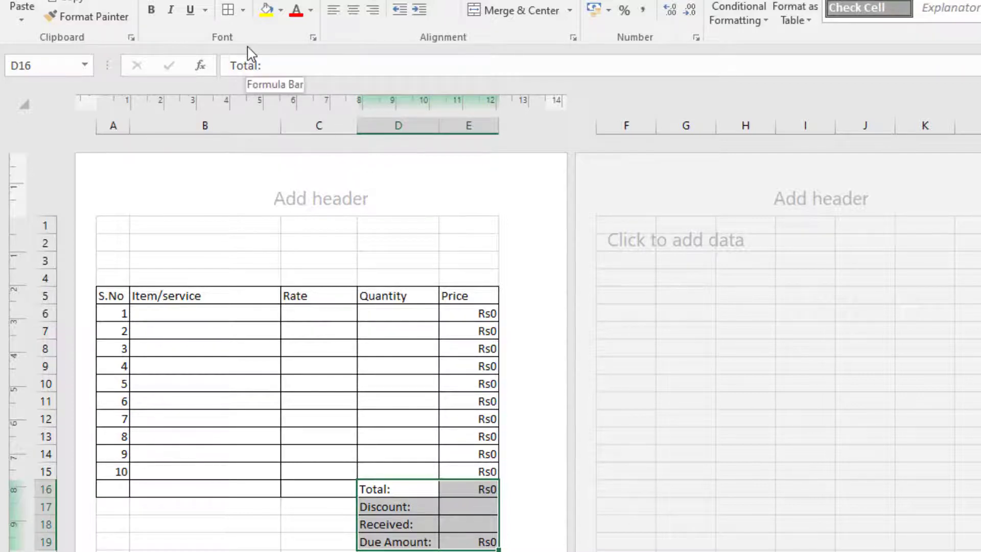
left_click(152, 10)
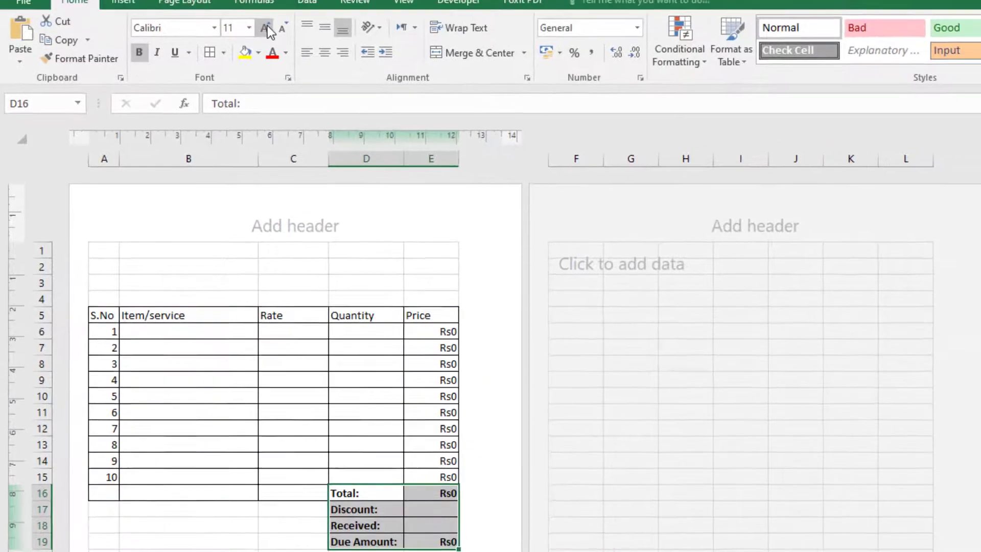
left_click(264, 32)
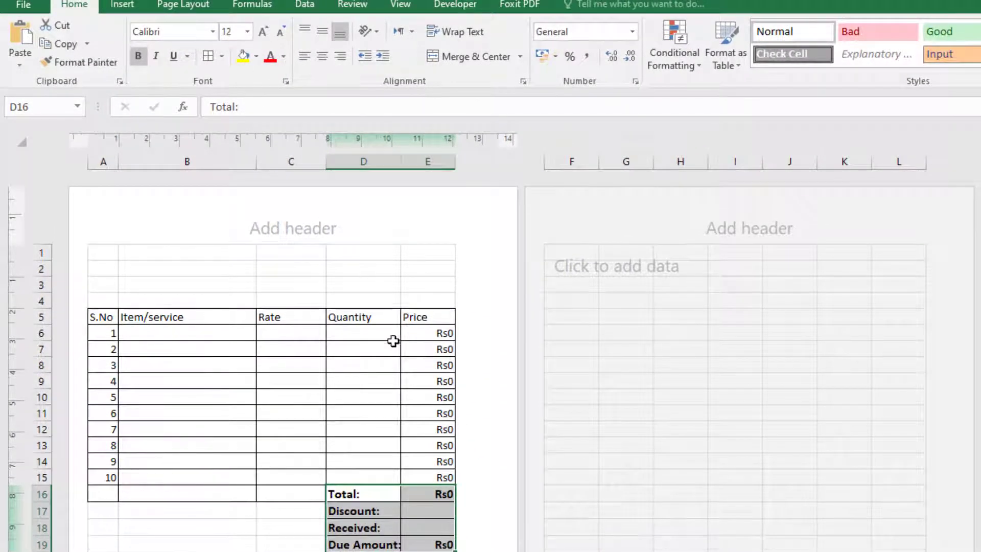
Make the table's header row A5:E5 bold.
left_click_drag(437, 316, 113, 317)
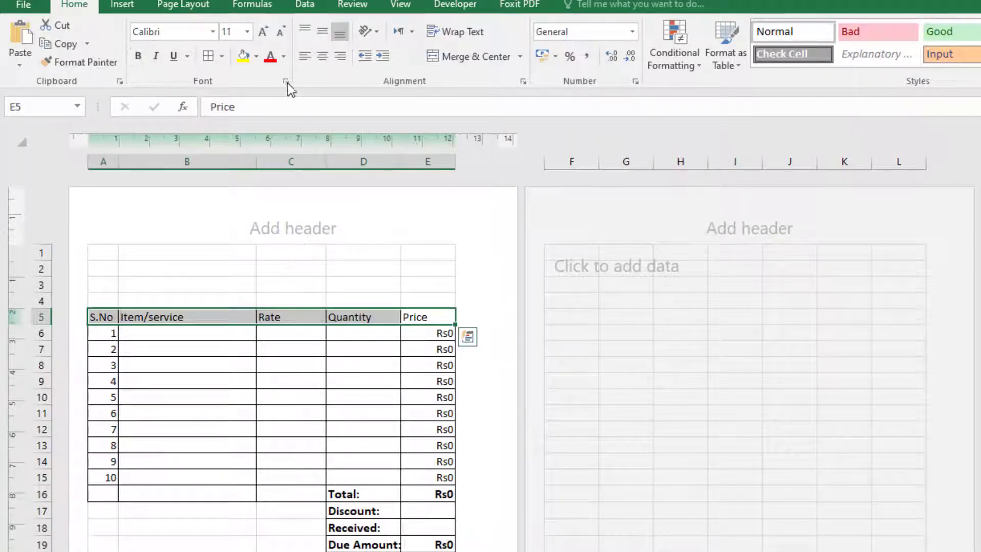
left_click(138, 55)
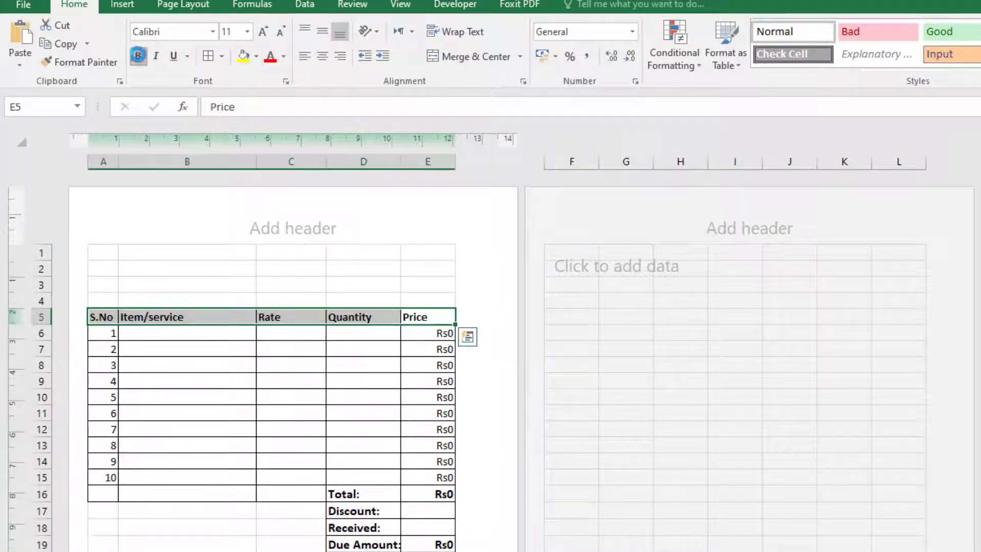
Set the header row A5:E5 to font size 12 and center its text horizontally and vertically.
left_click(264, 32)
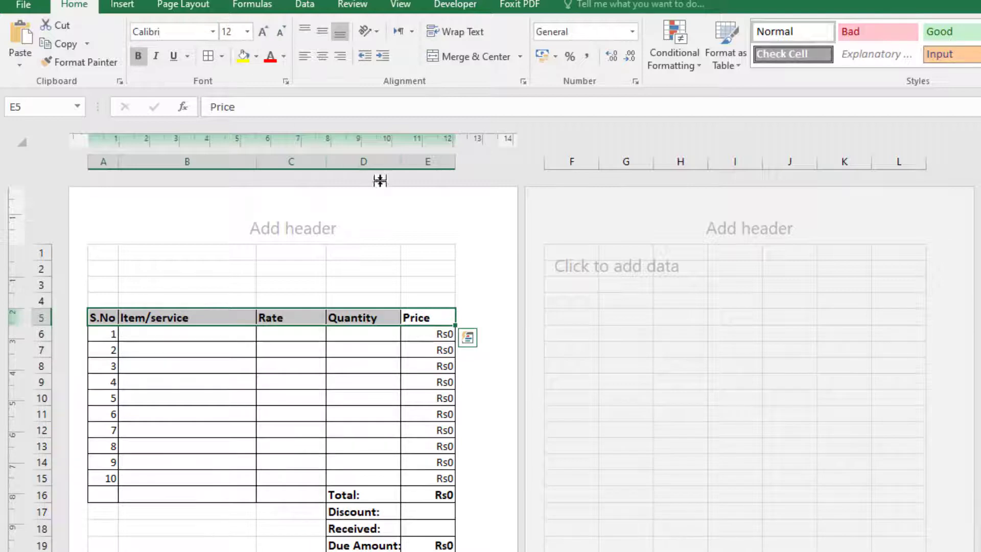
left_click(322, 57)
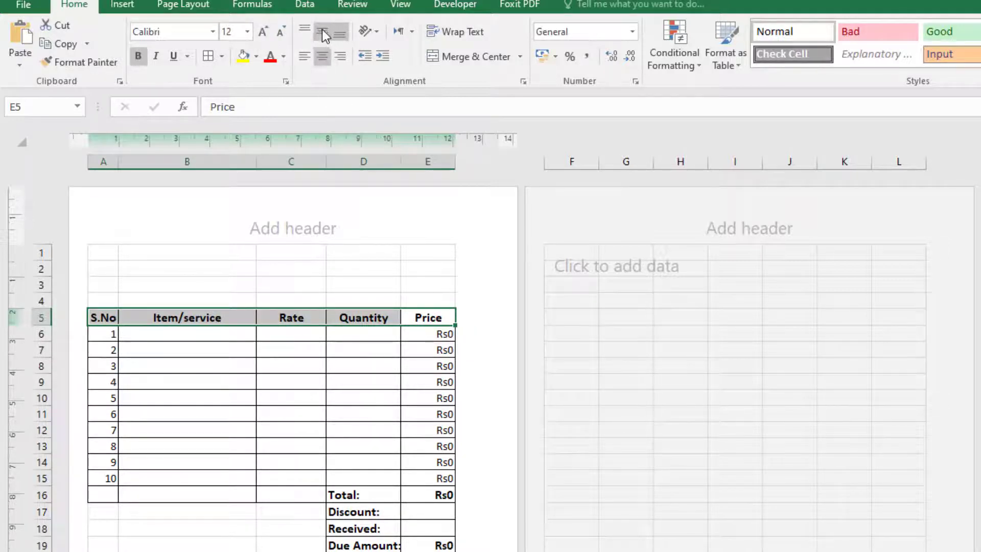
left_click(322, 30)
Fill the header row A5:E5 and the block A17:E19 below the item table with gold.
left_click(254, 56)
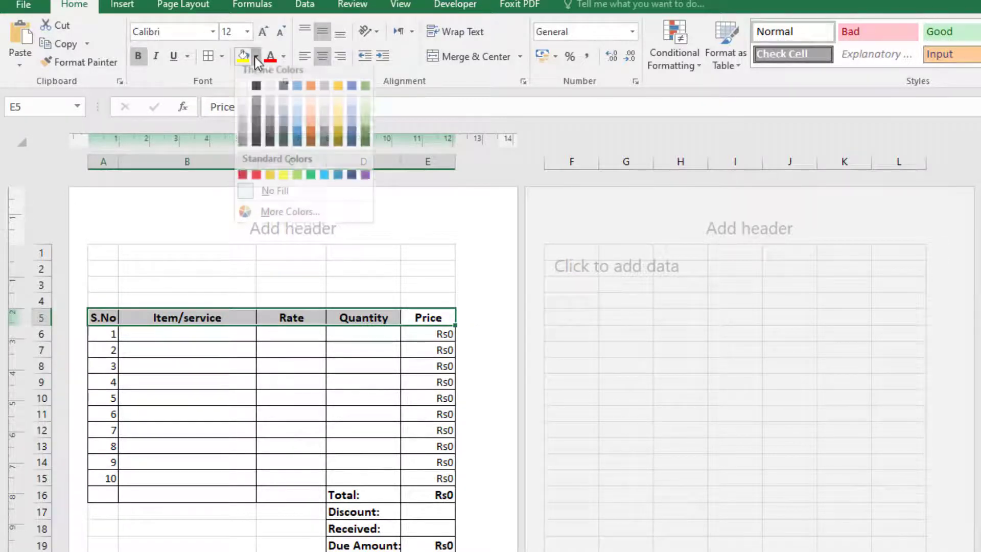
left_click(339, 128)
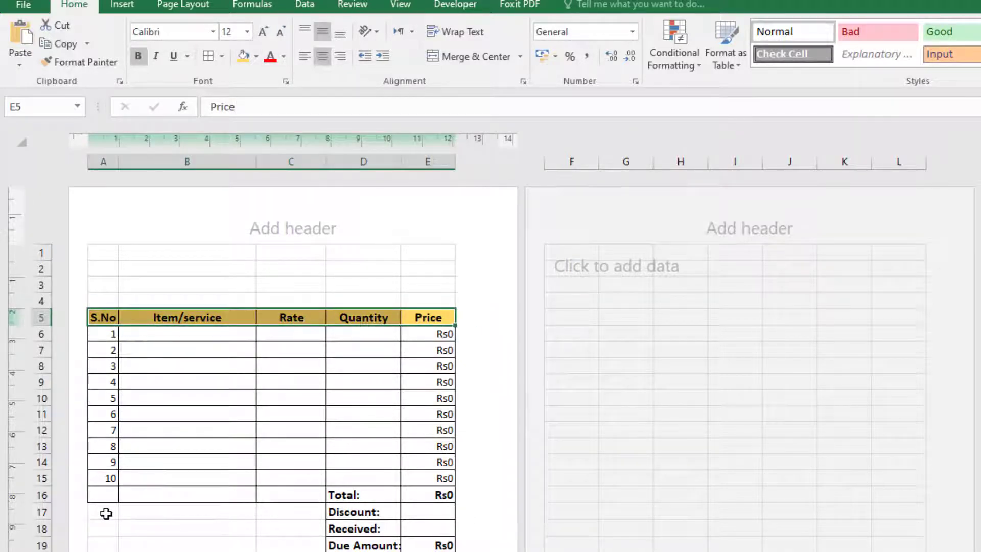
left_click_drag(105, 513, 423, 545)
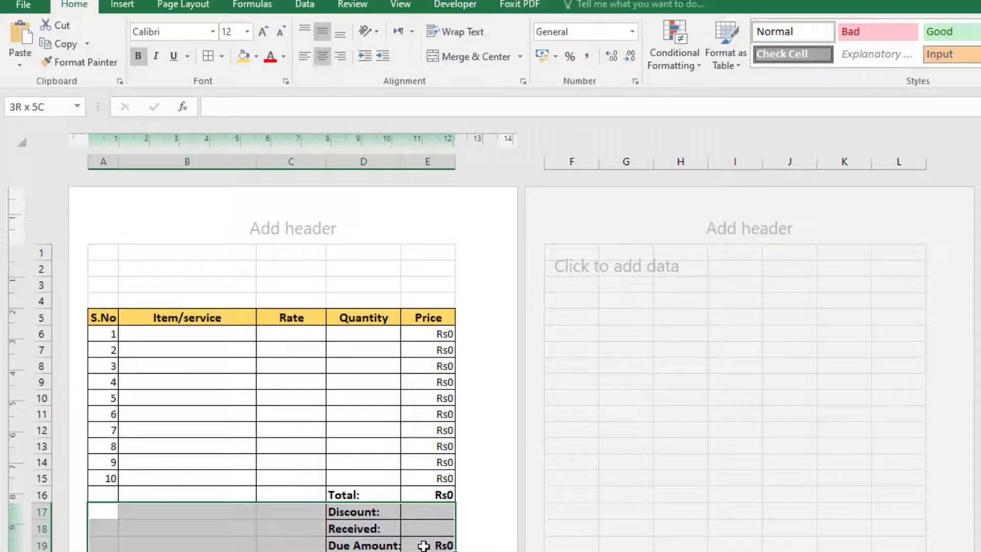
left_click(243, 57)
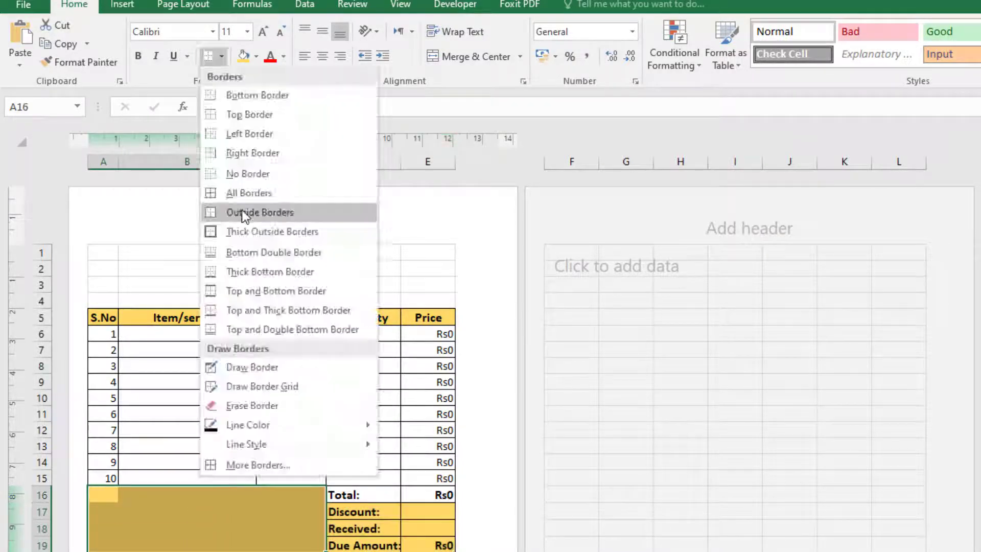
Apply outside borders to the blank gold block A16:C19 beside the summary cells.
left_click(244, 215)
left_click(363, 550)
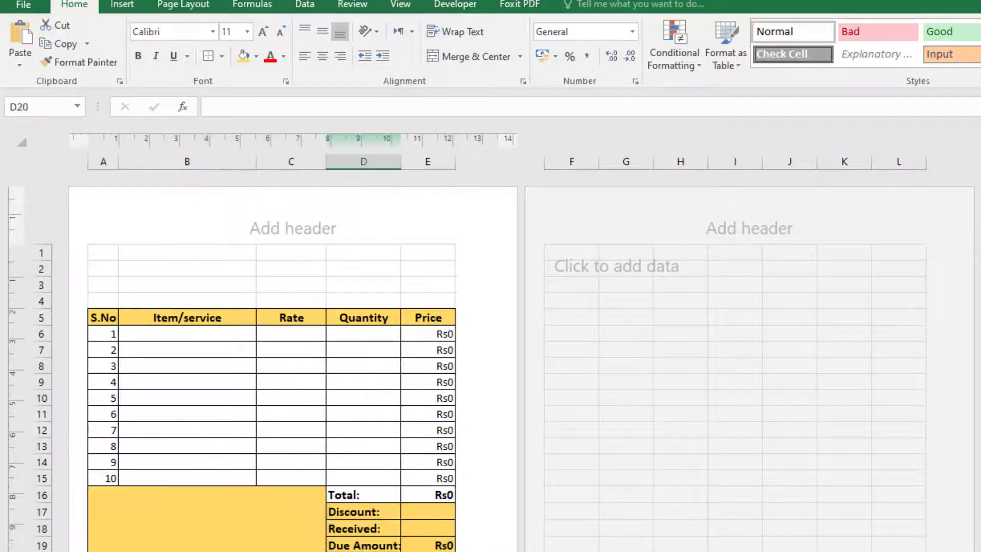
left_click_drag(186, 333, 383, 476)
Enter the labels "Customer Name:" in A3 and "Date:" in A4.
left_click(111, 285)
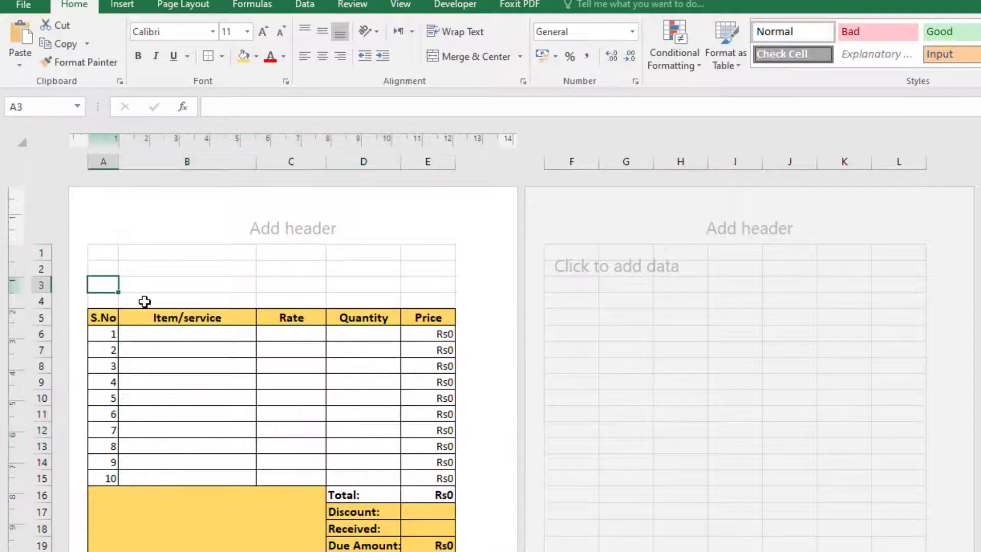
type("Customer Name:")
left_click(106, 301)
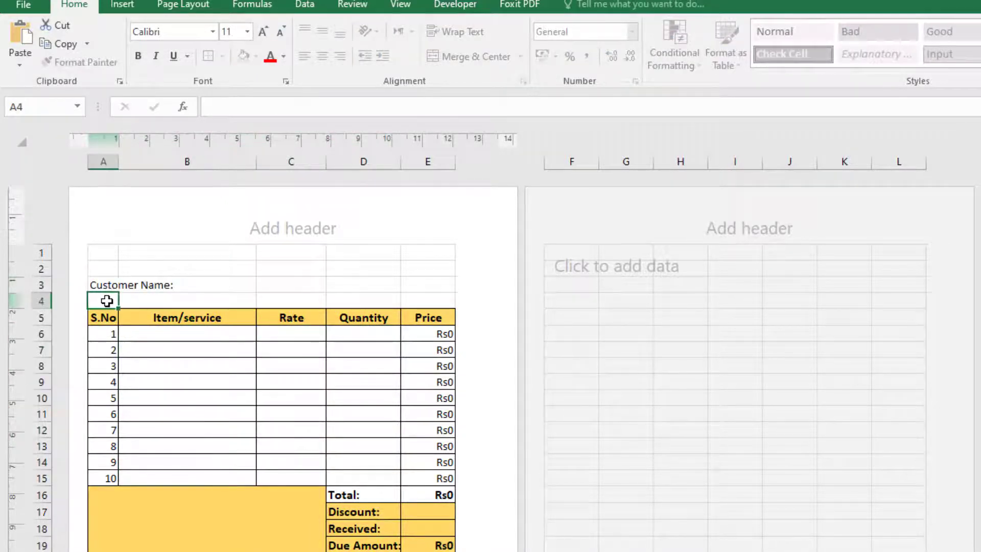
type("Date:")
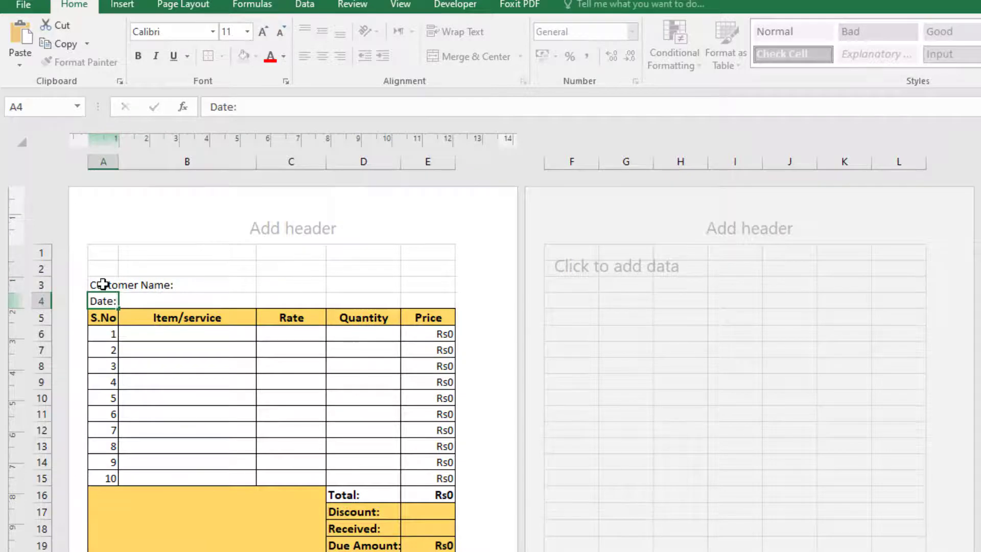
Merge A3:B3 and A4:B4 separately and make their labels left-aligned and bold.
left_click_drag(101, 284, 203, 287)
left_click(447, 64)
left_click(740, 456)
key("ctrl+z")
left_click(444, 59)
left_click(305, 58)
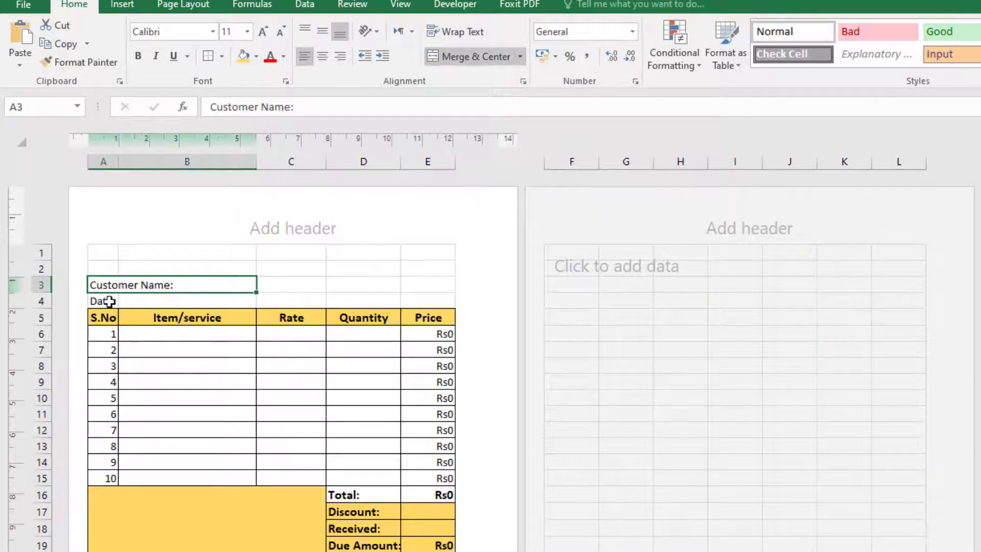
left_click_drag(110, 301, 134, 301)
left_click(443, 59)
left_click(305, 58)
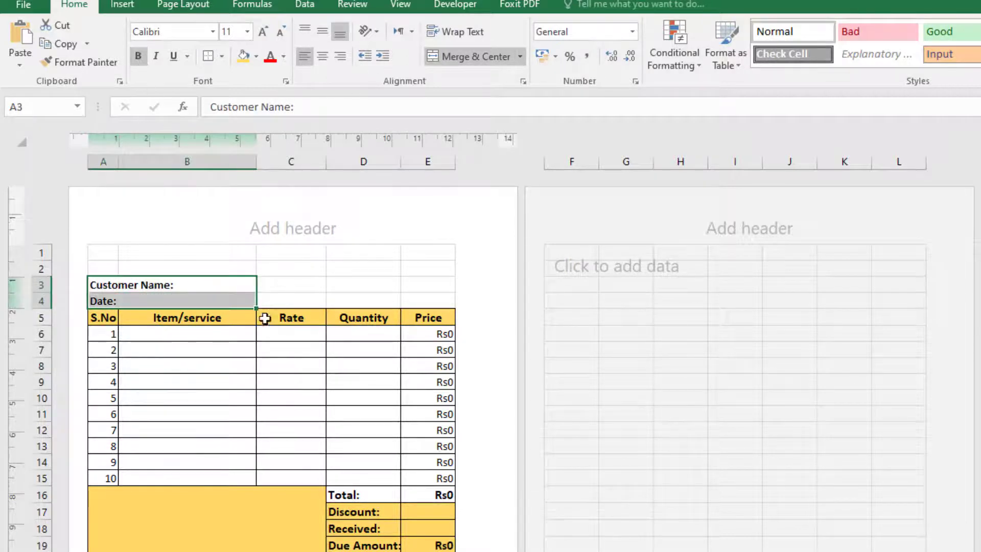
Merge C3:E3 and C4:E4 separately and left-align both entry cells.
left_click_drag(278, 284, 439, 284)
left_click(461, 59)
left_click(305, 57)
left_click_drag(276, 301, 439, 301)
left_click(460, 59)
left_click(305, 56)
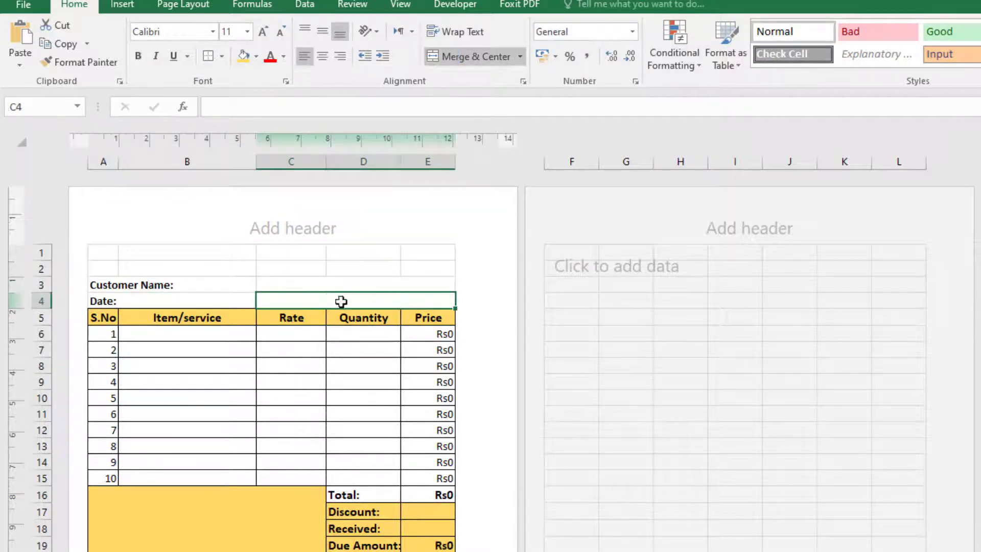
Increase the height of row 2 to about three times the standard row height for a logo area.
left_click(210, 268)
left_click_drag(40, 277, 43, 310)
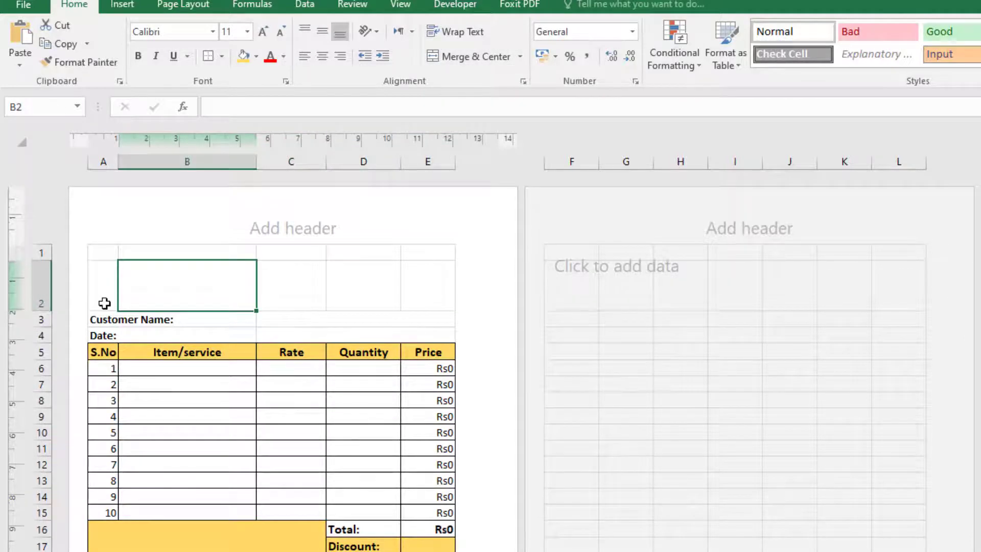
left_click(188, 255)
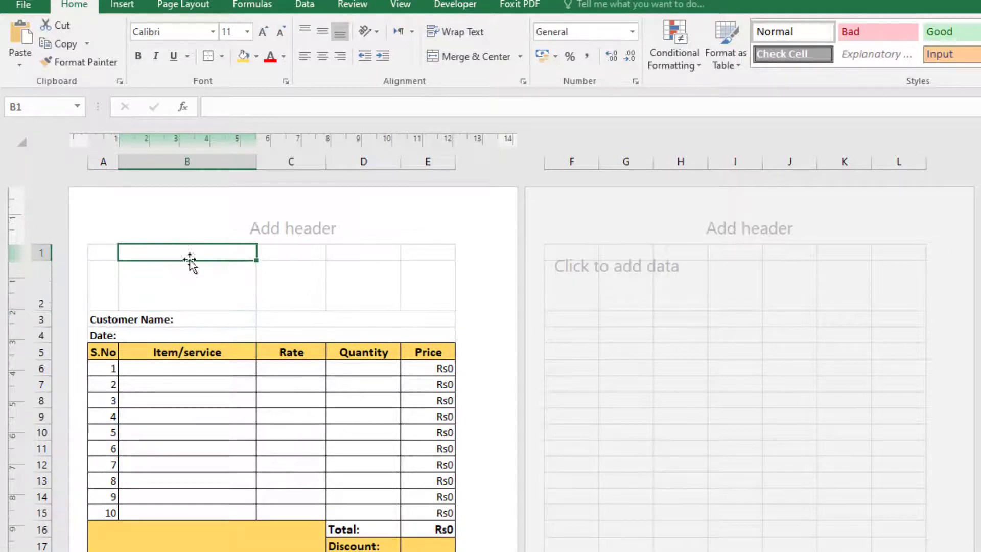
Insert the picture "jcc logo.jpg" from the Desktop folder at cell A1.
left_click(106, 256)
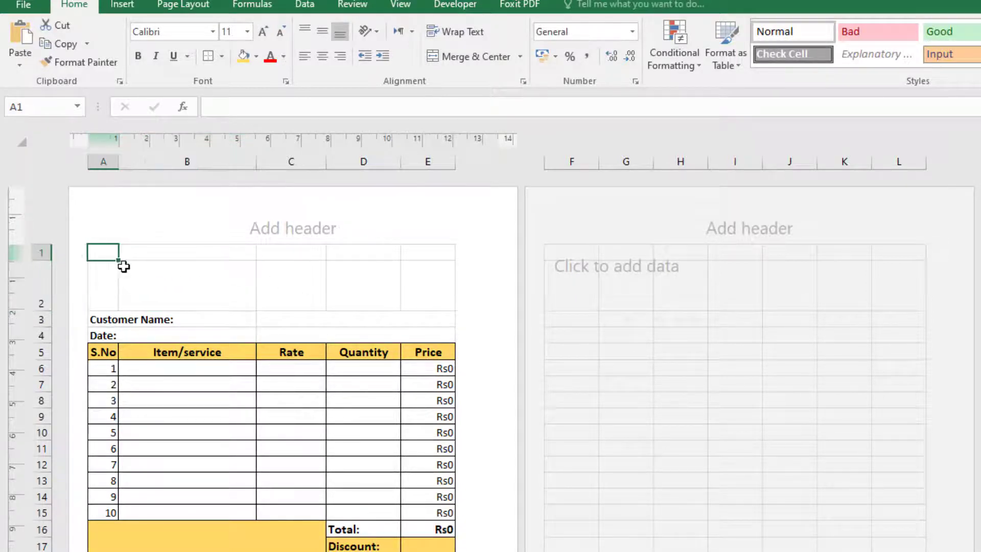
left_click(117, 5)
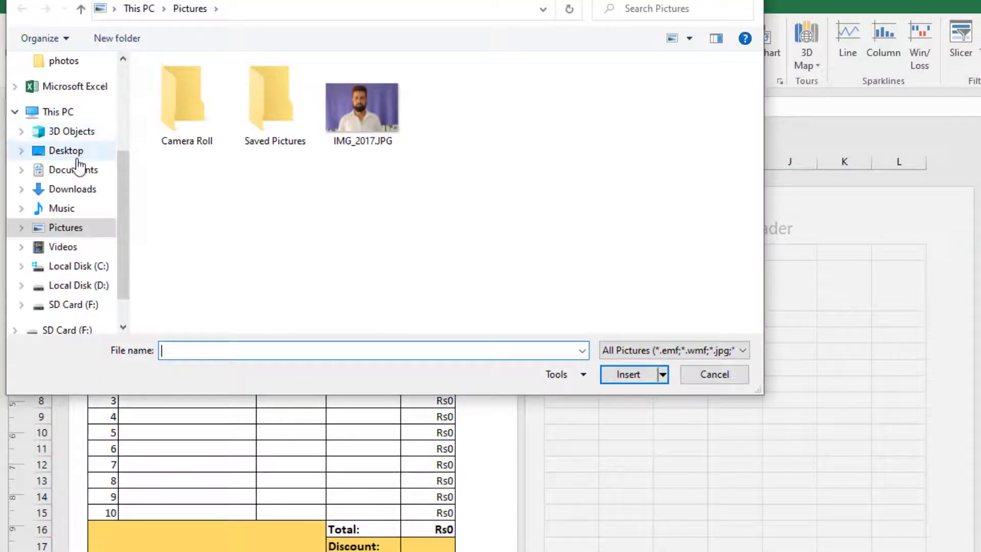
left_click(76, 156)
left_click(458, 235)
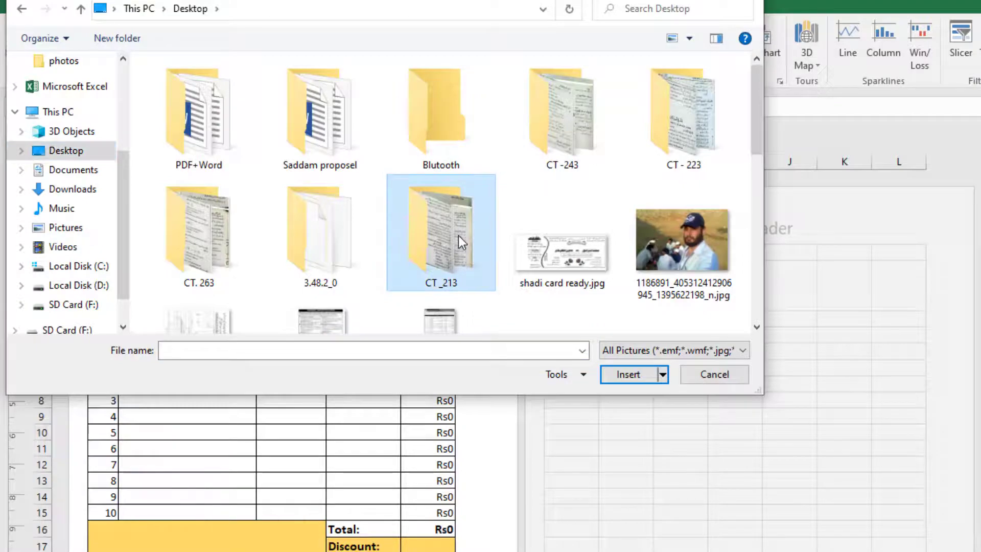
scroll(458, 235, "down", 7)
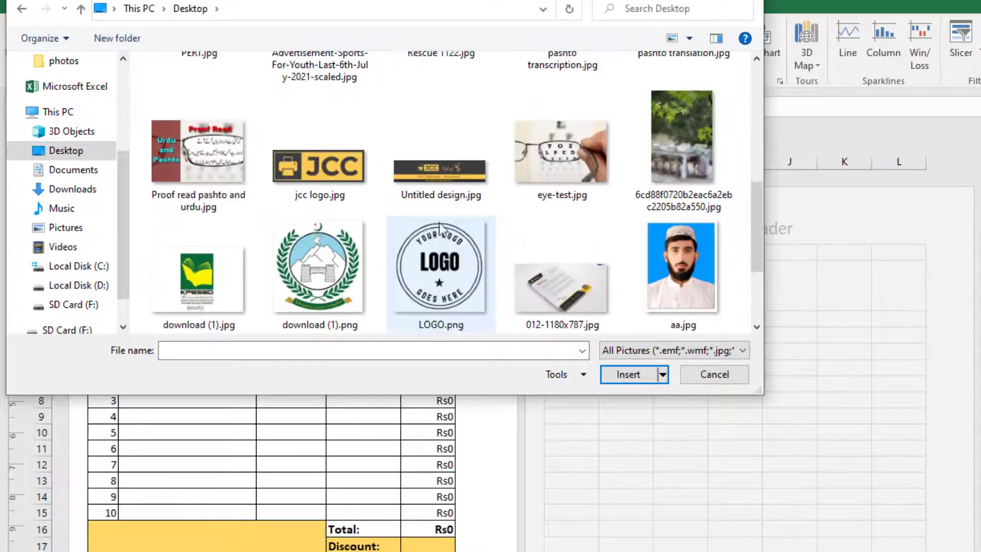
double_click(312, 165)
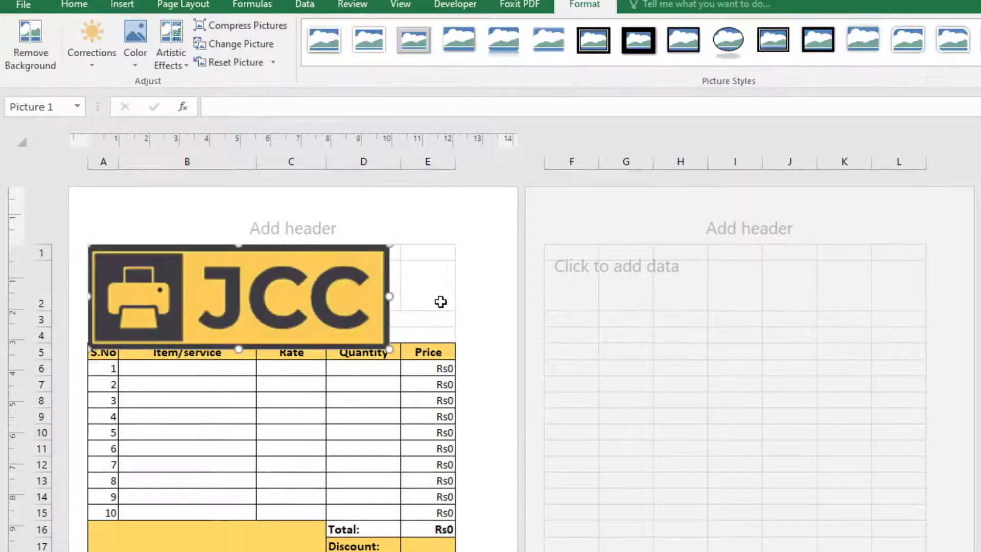
Shrink the logo to about half its size over columns A:B and reduce row 2's height to the logo's lower edge.
left_click_drag(388, 347, 225, 279)
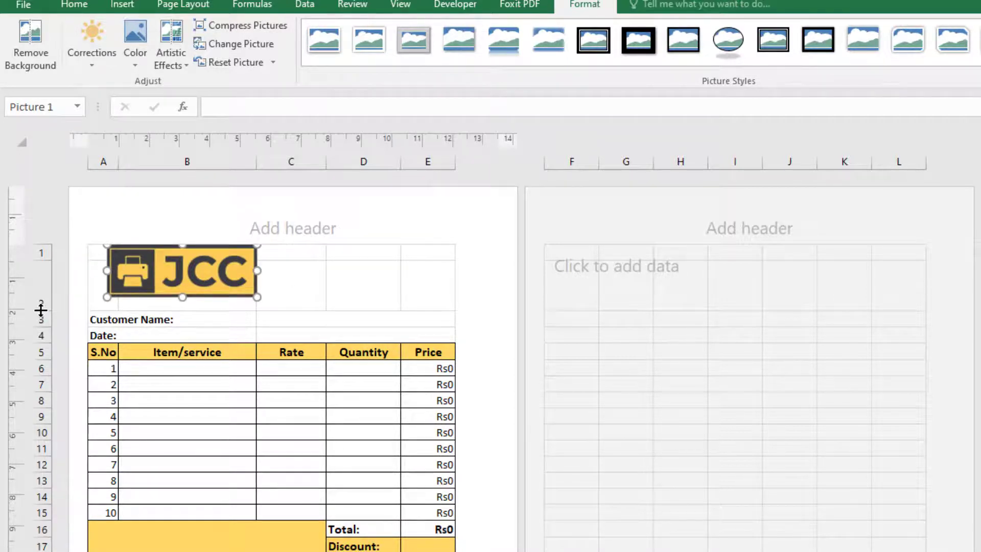
left_click_drag(41, 309, 41, 296)
left_click(97, 253)
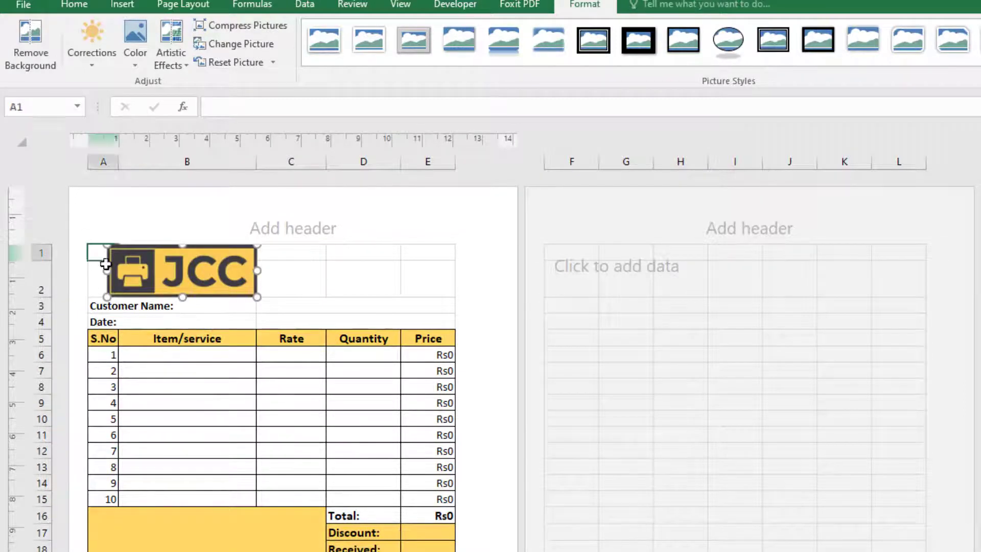
Fill the banner cells A1:E2 behind the logo with dark grey.
left_click_drag(106, 263, 421, 279)
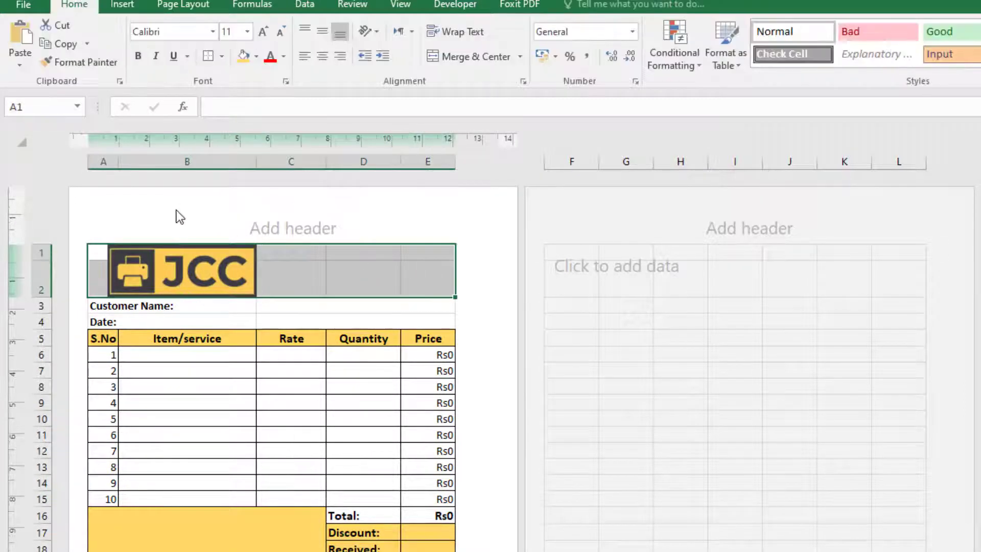
left_click(255, 58)
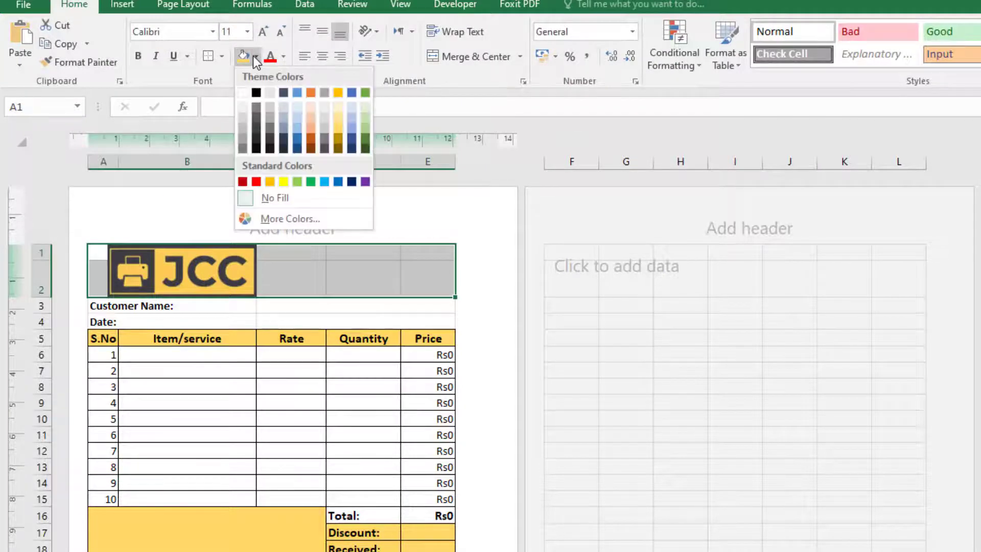
left_click(253, 124)
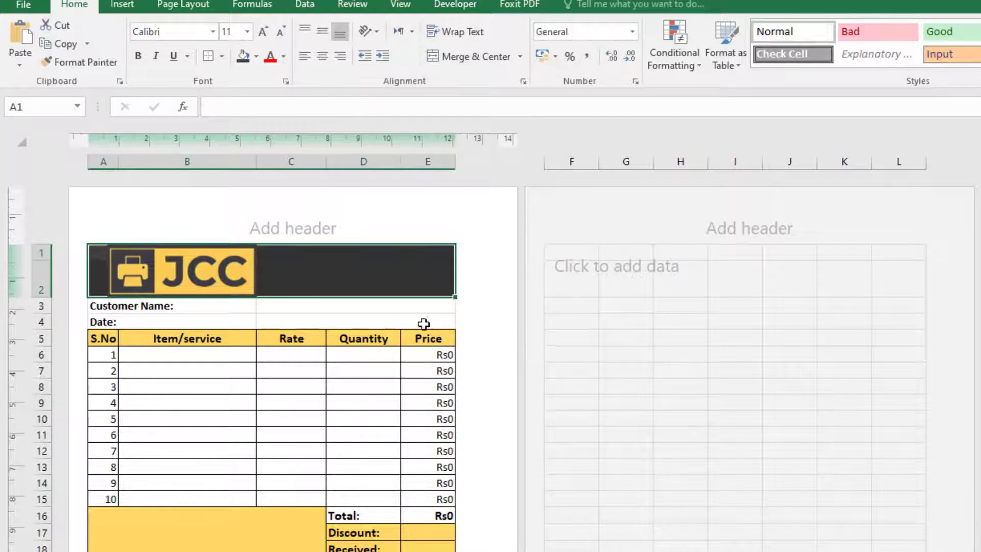
Merge and center C1:E2 and enter the title "Jan Composing Centre" in it.
left_click(351, 264)
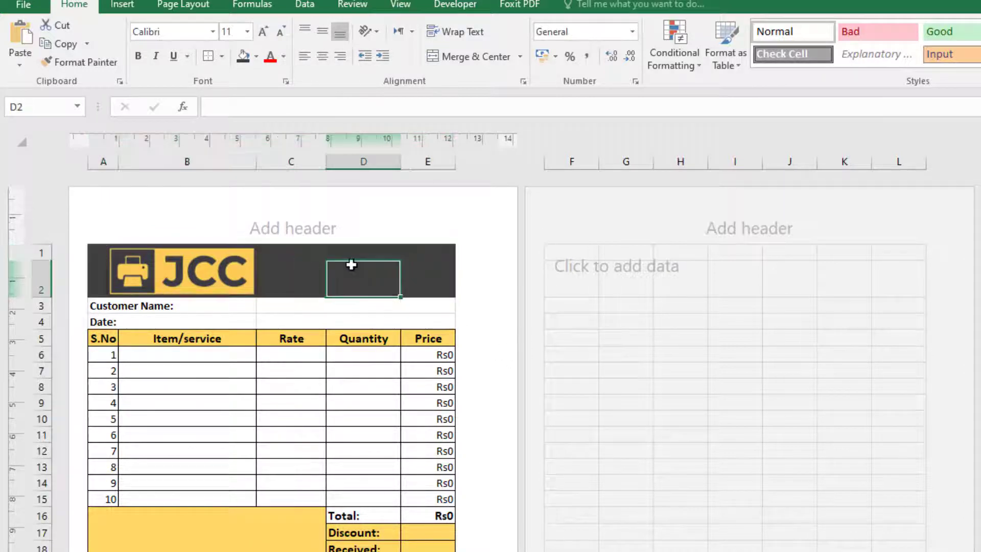
left_click(299, 255)
left_click_drag(312, 258, 402, 276)
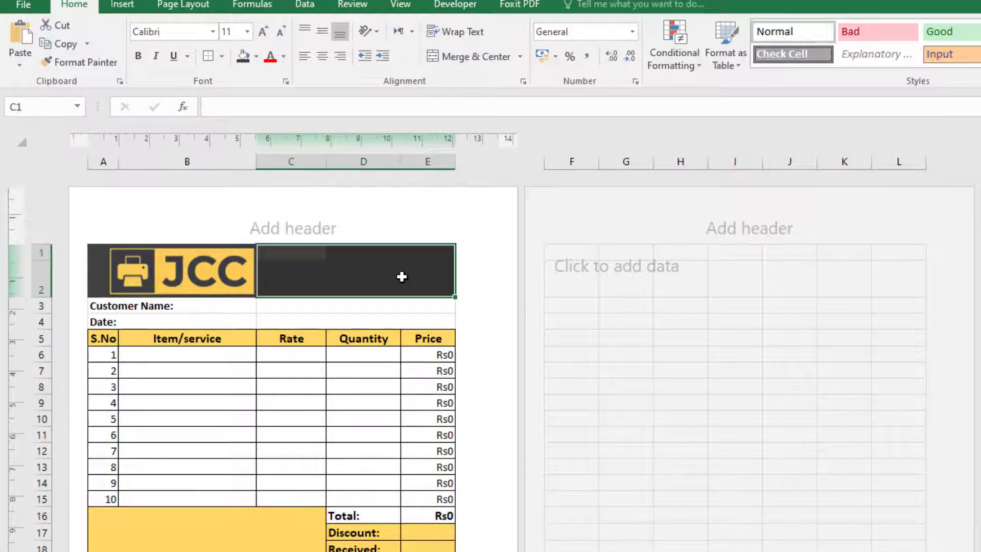
left_click(460, 57)
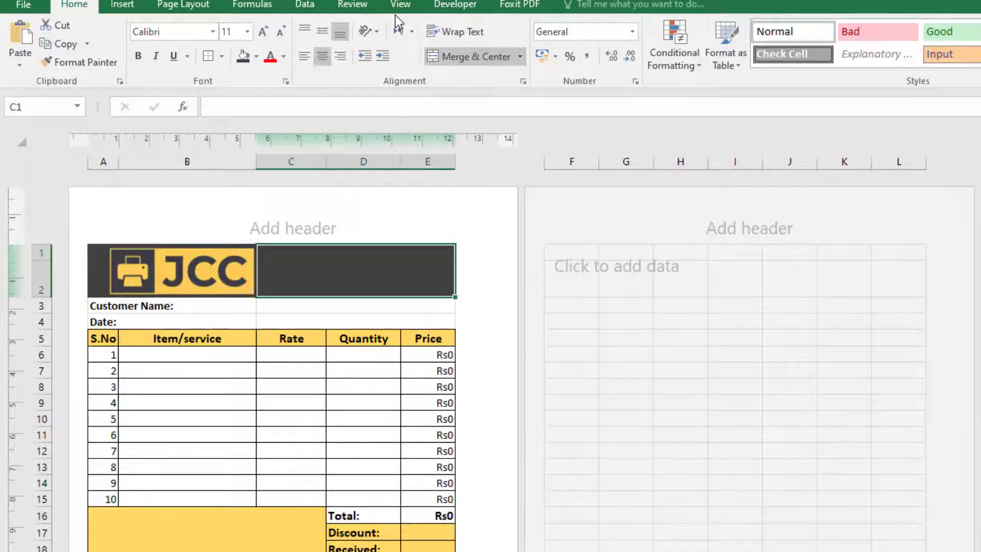
type("Jan")
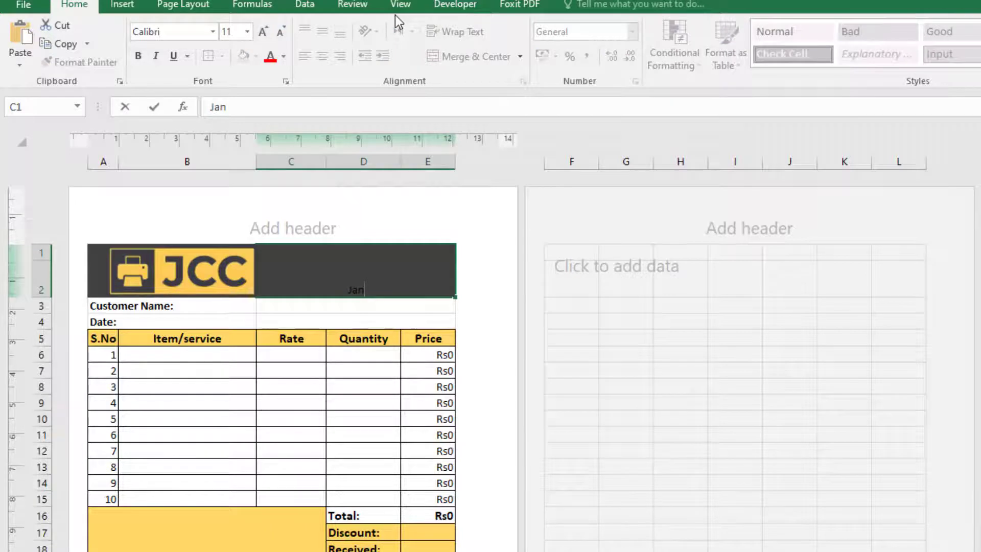
type(" Composing")
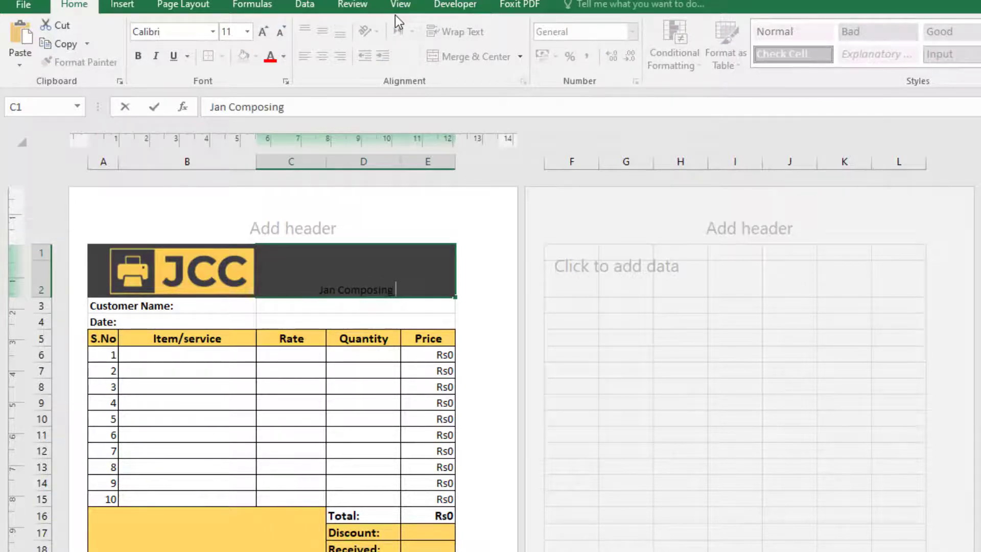
type(" Centre")
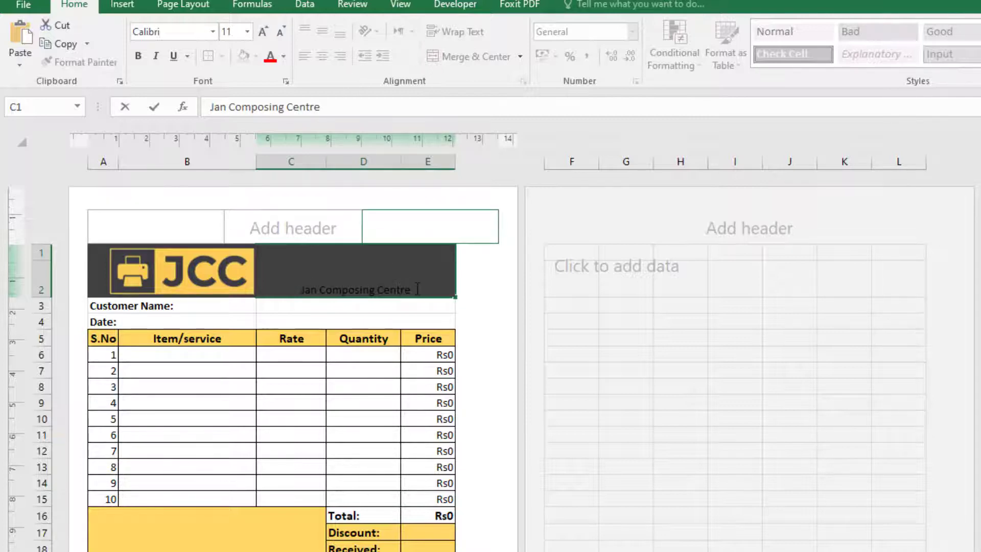
Change the font color of the banner title text in C1 to gold.
left_click_drag(288, 291, 287, 291)
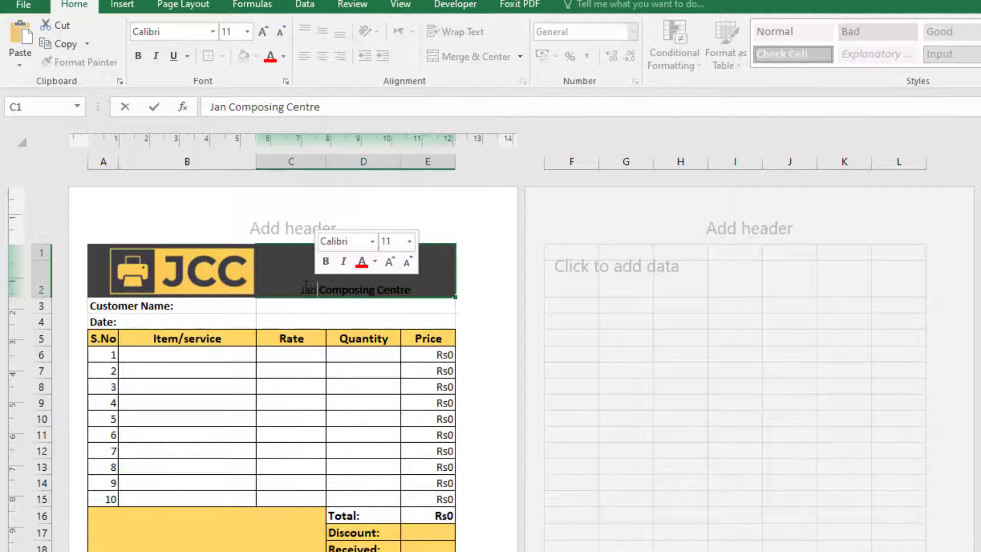
left_click(271, 56)
left_click(284, 55)
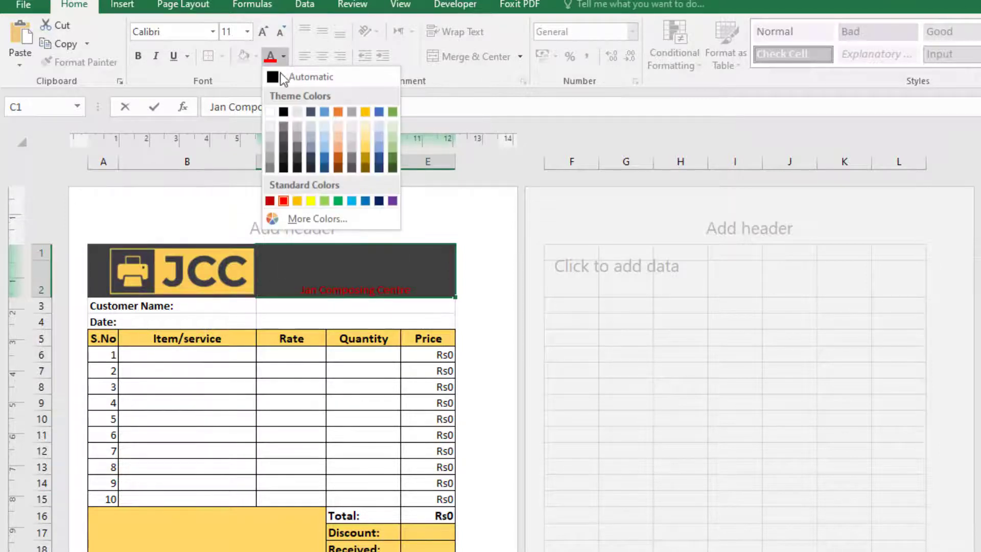
left_click(365, 148)
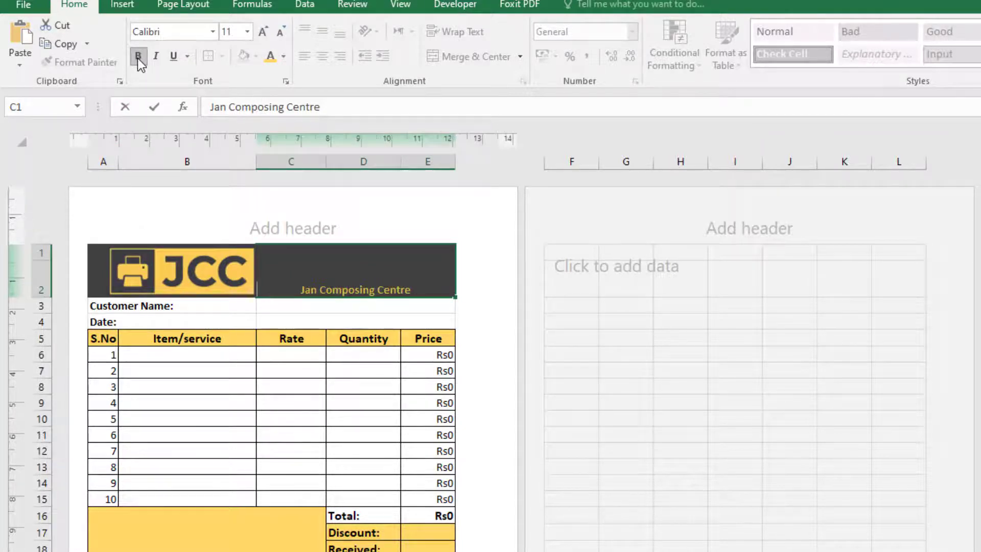
Make the banner title bold and increase its font size to 16.
left_click(264, 33)
left_click(264, 32)
left_click(263, 32)
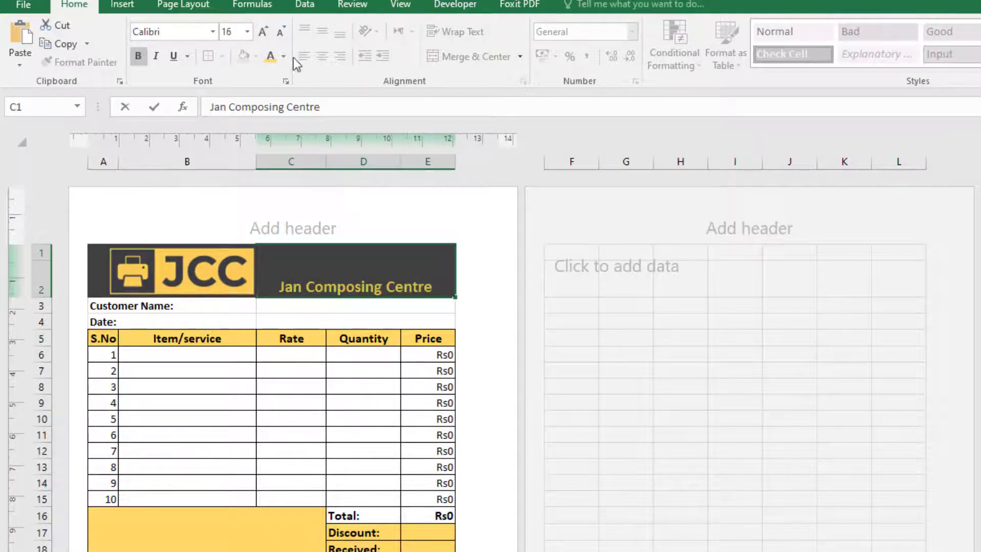
Set the banner title's font size to 18 and add the business's street address as a second line in C1.
left_click(263, 33)
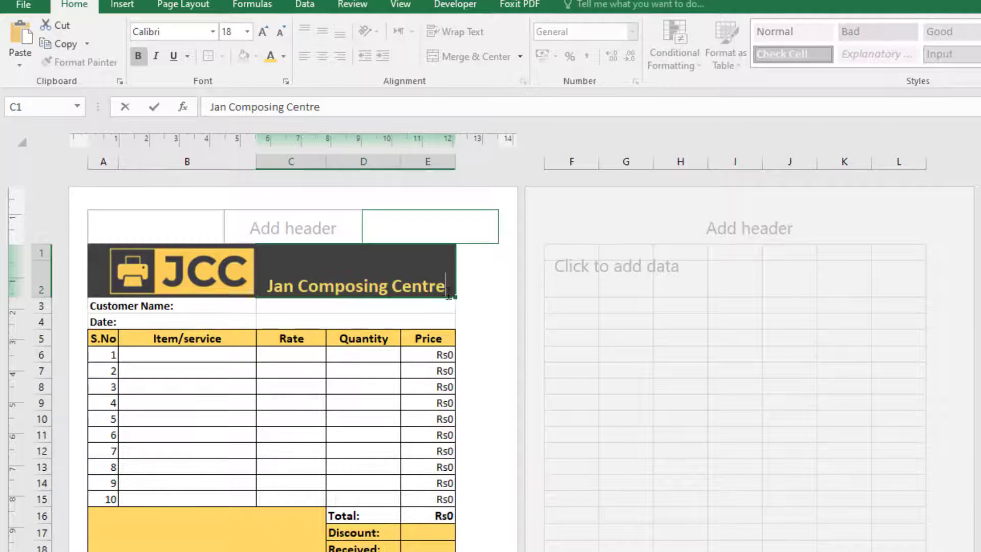
key("alt+Return")
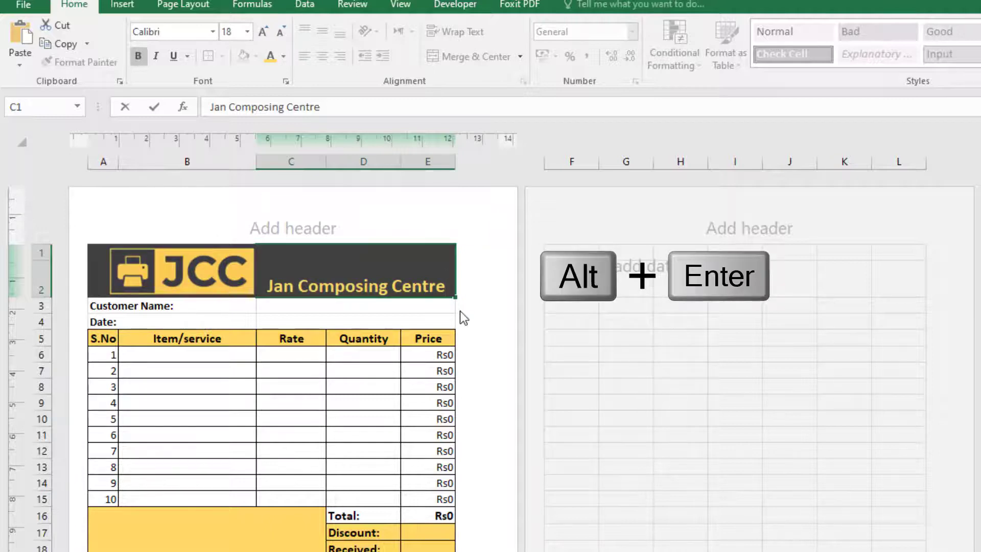
key("alt+Return")
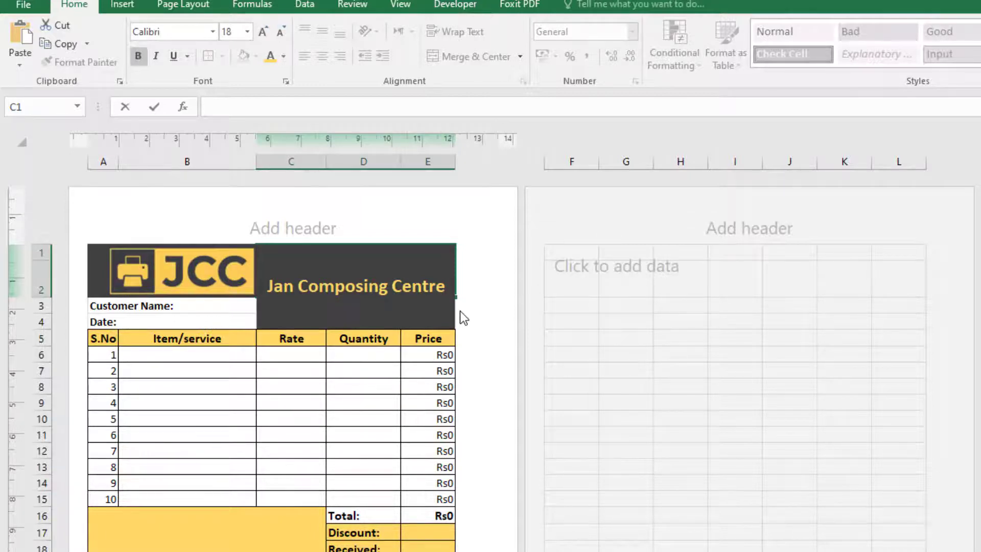
type("College")
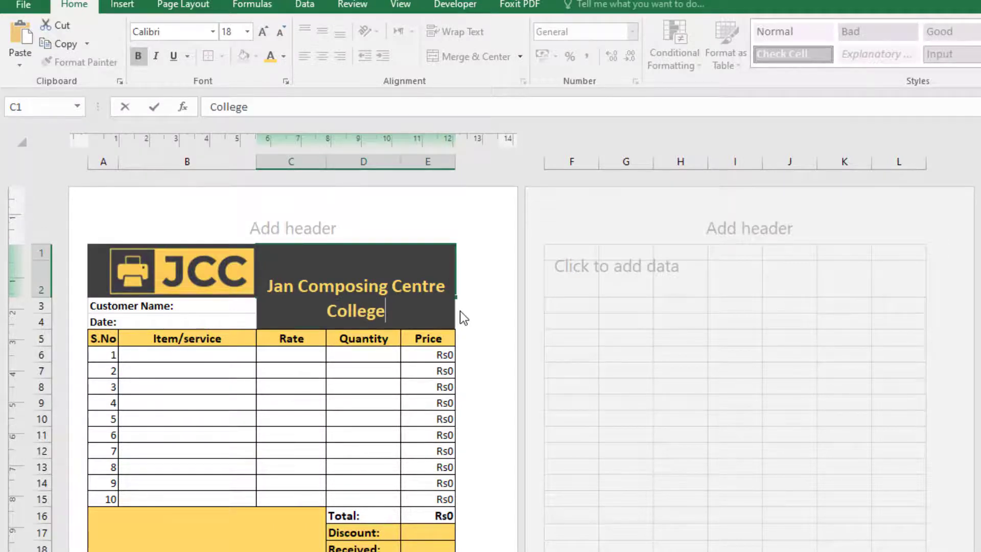
type(" Road")
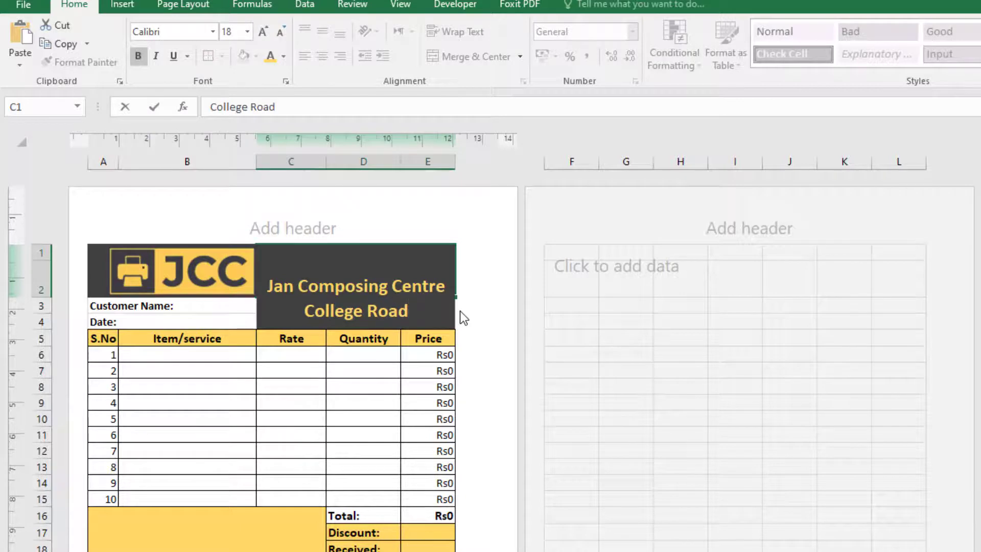
type(", tangi")
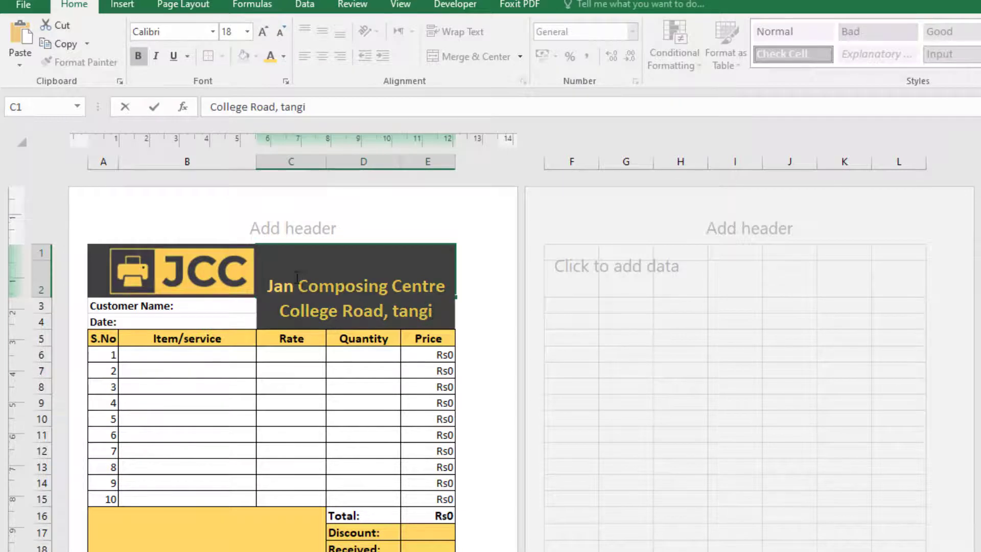
left_click_drag(267, 276, 265, 275)
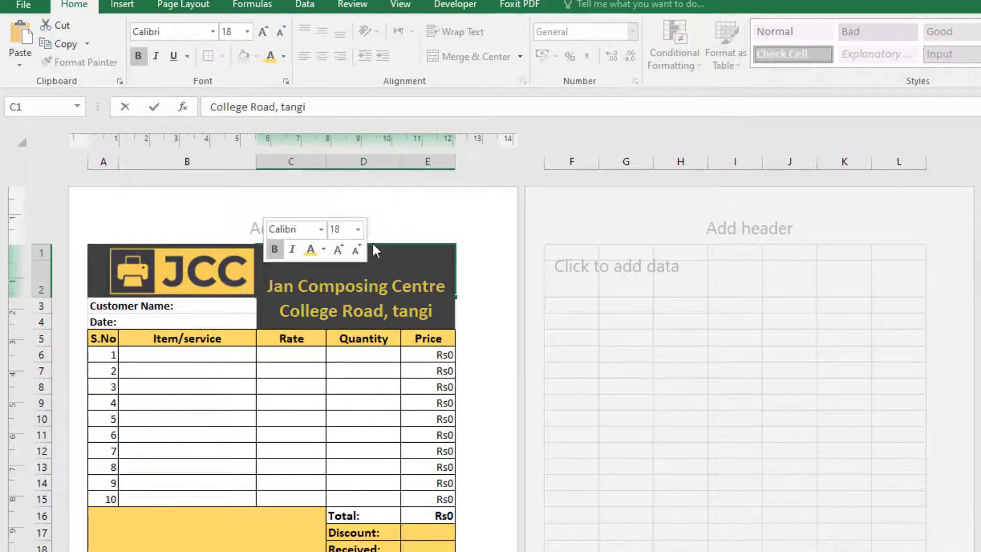
left_click(228, 309)
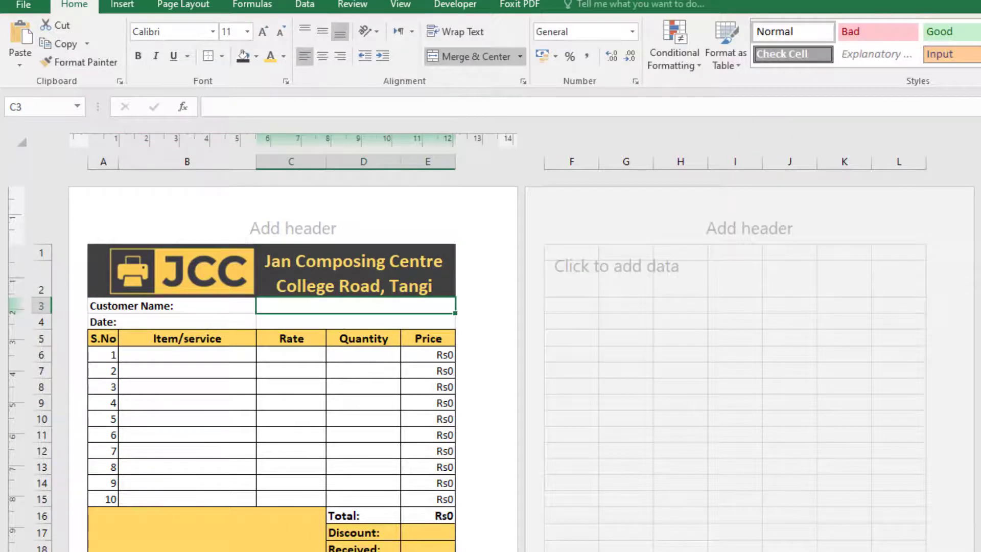
Insert the WhatsApp contact numbers picture, a PNG file, from the Desktop folder.
left_click(116, 5)
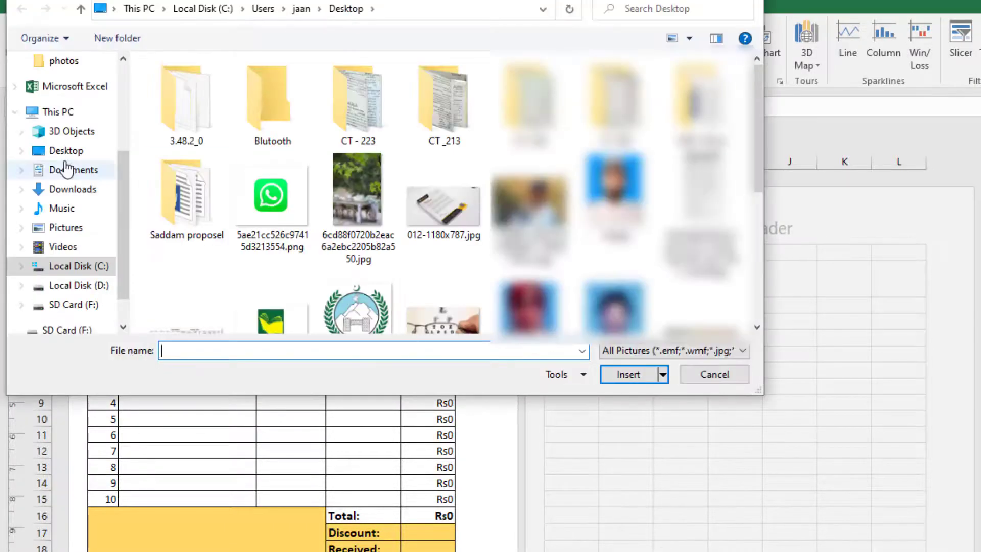
left_click(72, 152)
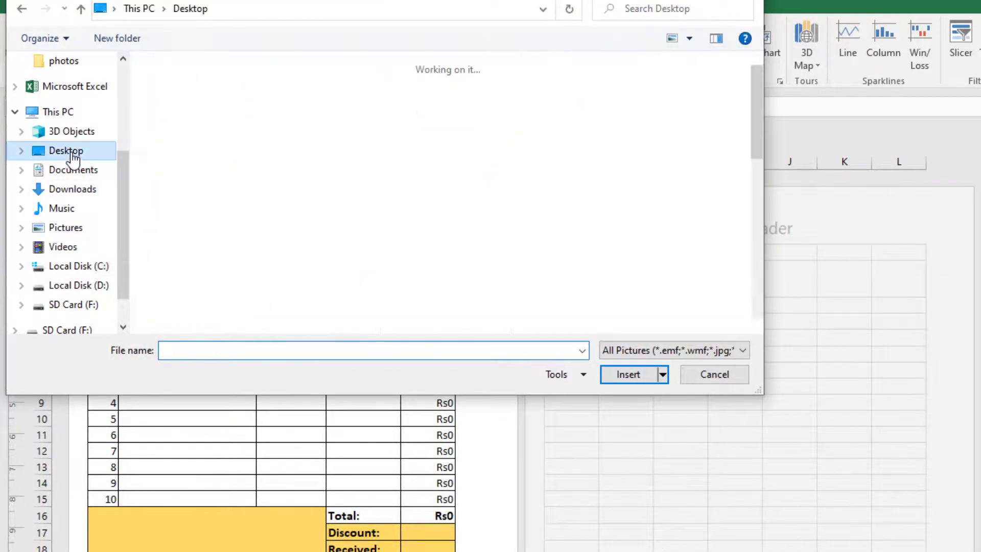
scroll(430, 275, "down", 5)
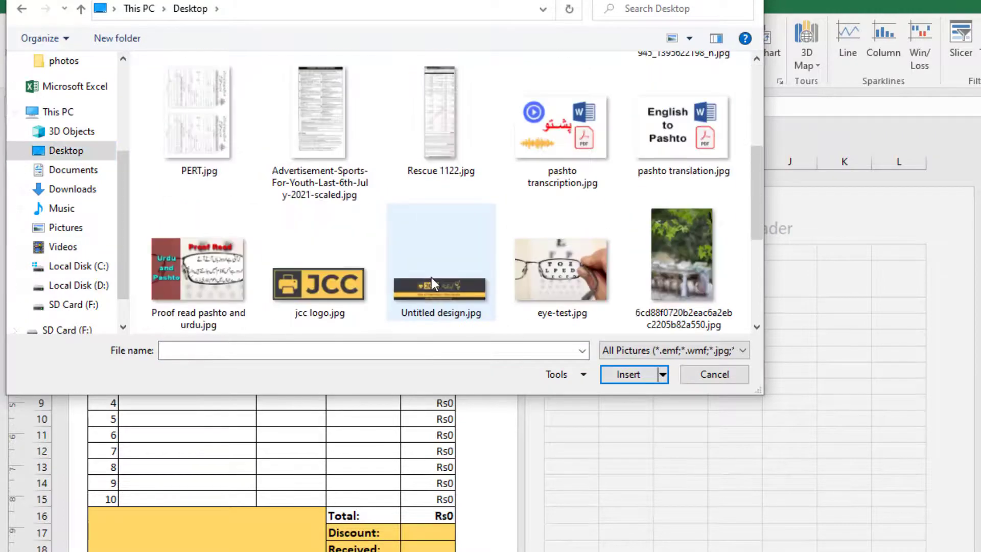
scroll(431, 278, "down", 2)
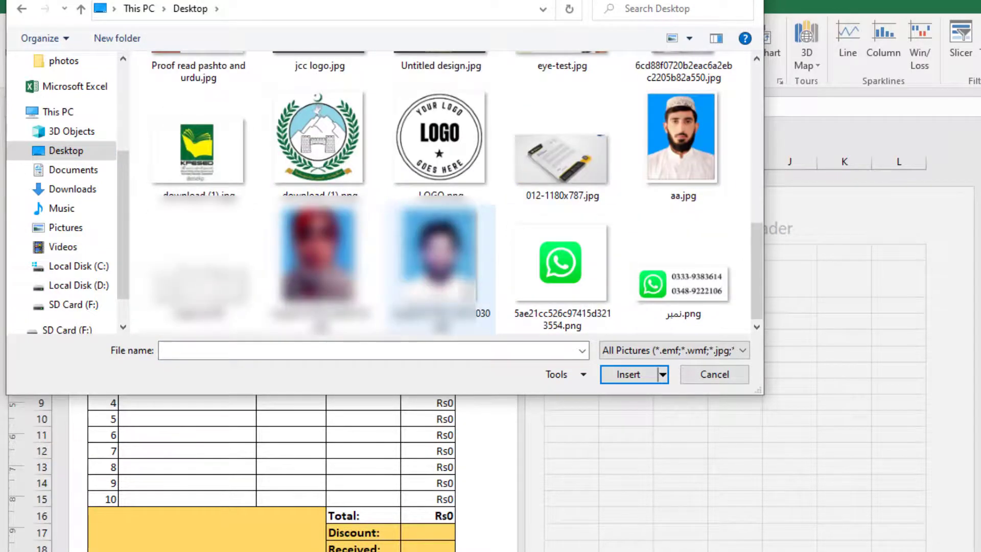
double_click(694, 280)
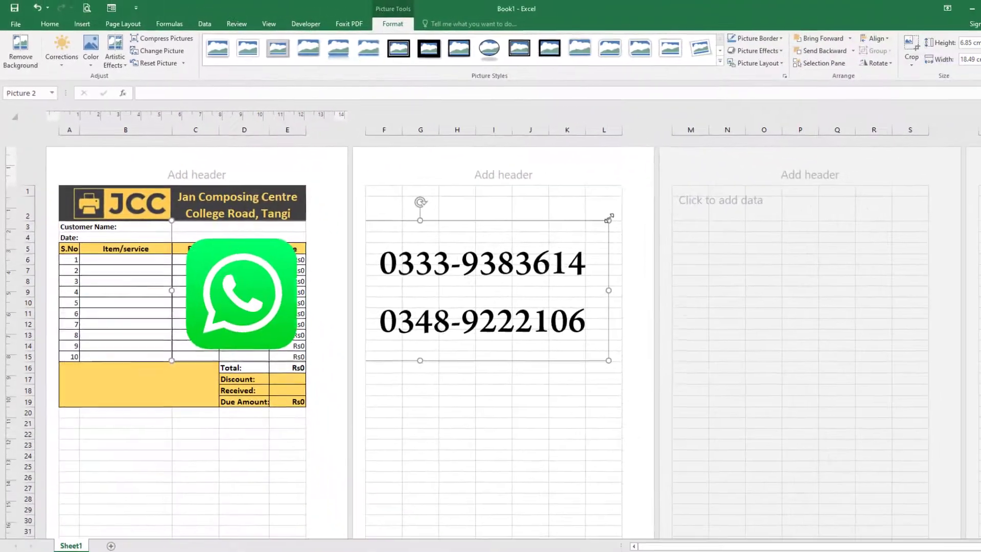
Shrink the WhatsApp picture to about 6.85 × 2.54 cm and place it in the gold block beside the totals.
left_click_drag(793, 267, 376, 382)
left_click_drag(285, 307, 285, 307)
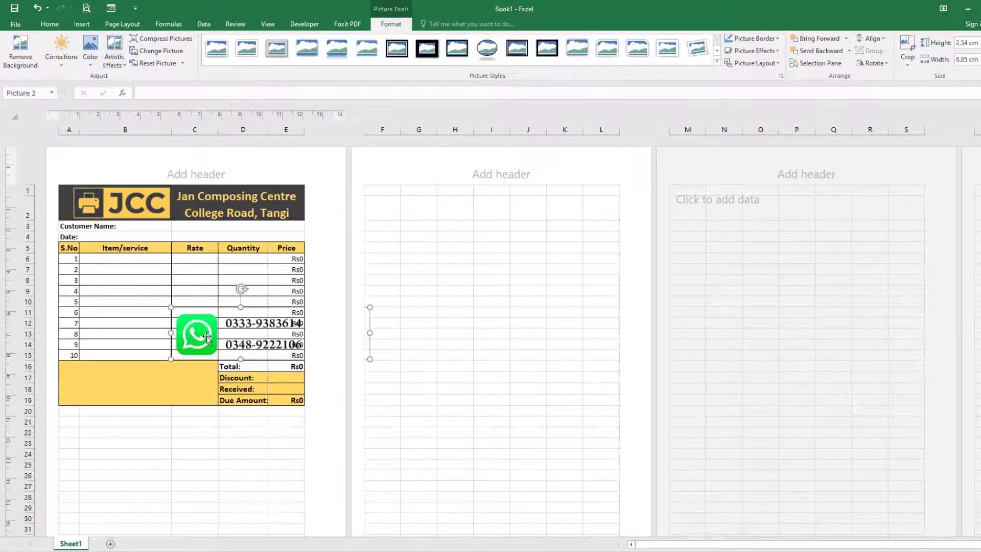
left_click_drag(207, 338, 101, 386)
left_click(266, 455)
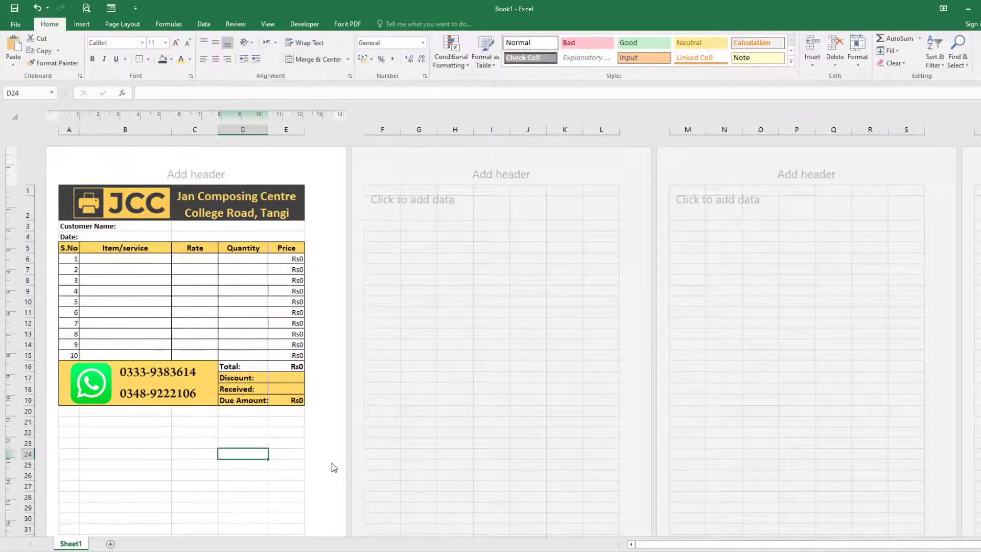
Enter the label "Received By:" in C21 and merge D21:E21 as its entry field.
left_click(186, 423)
type("R")
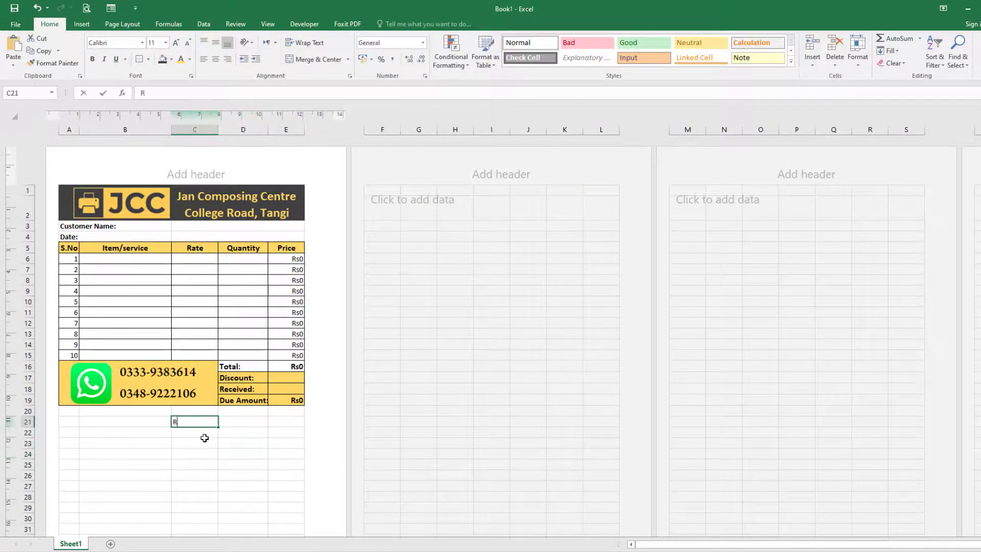
type("eceived By:")
key("Tab")
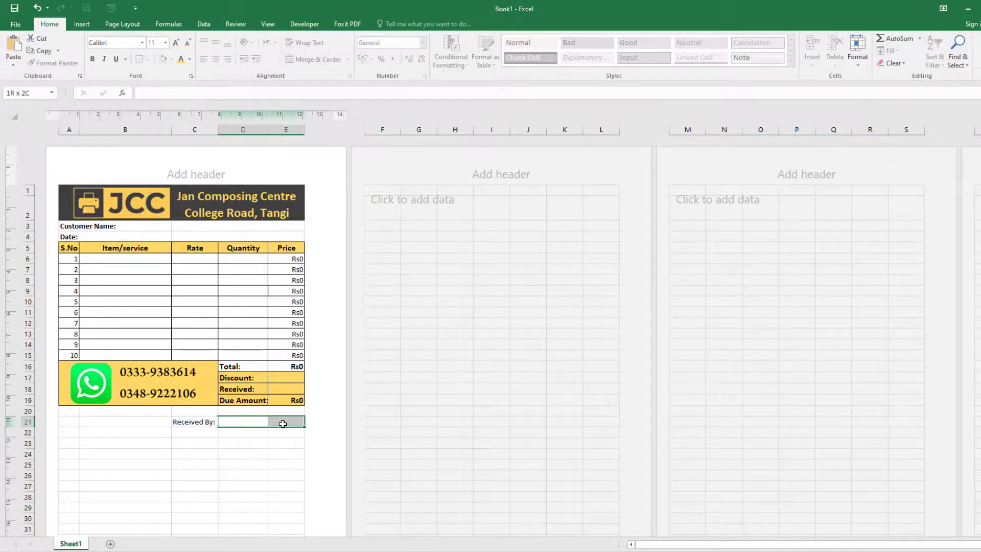
Enter the label "Signature:" in C22 and add an underscore signature line in merged cells D22:E22.
left_click(192, 434)
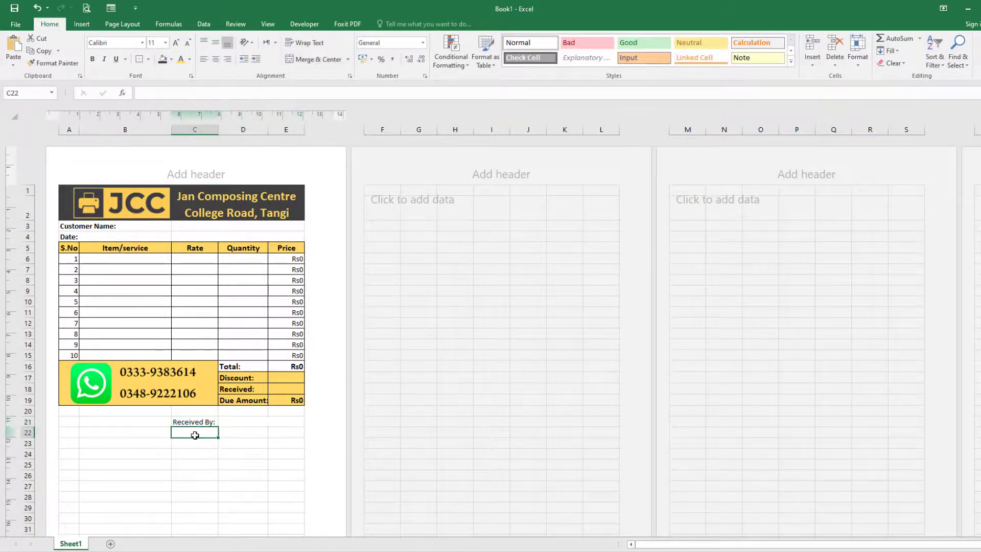
type("Signature:")
key("Tab")
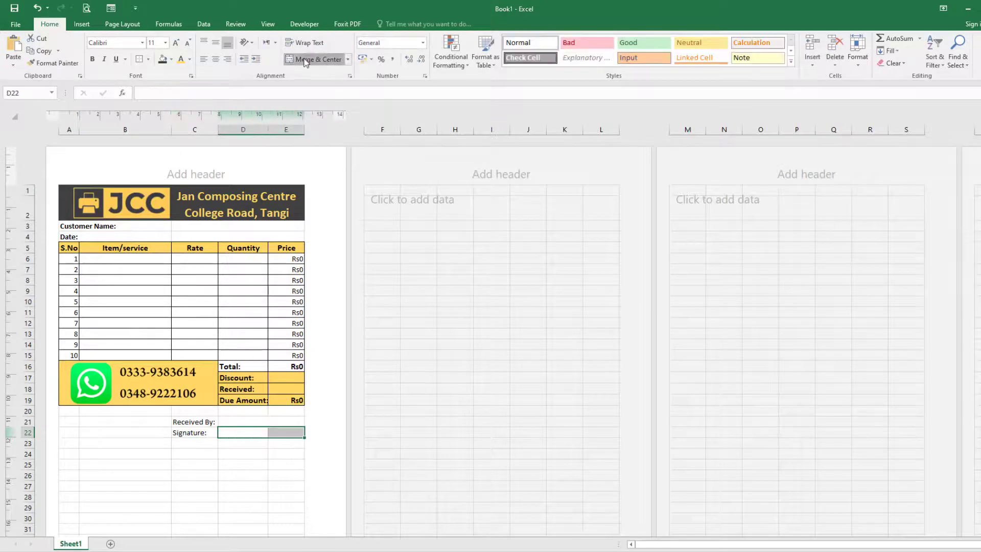
type("______________________")
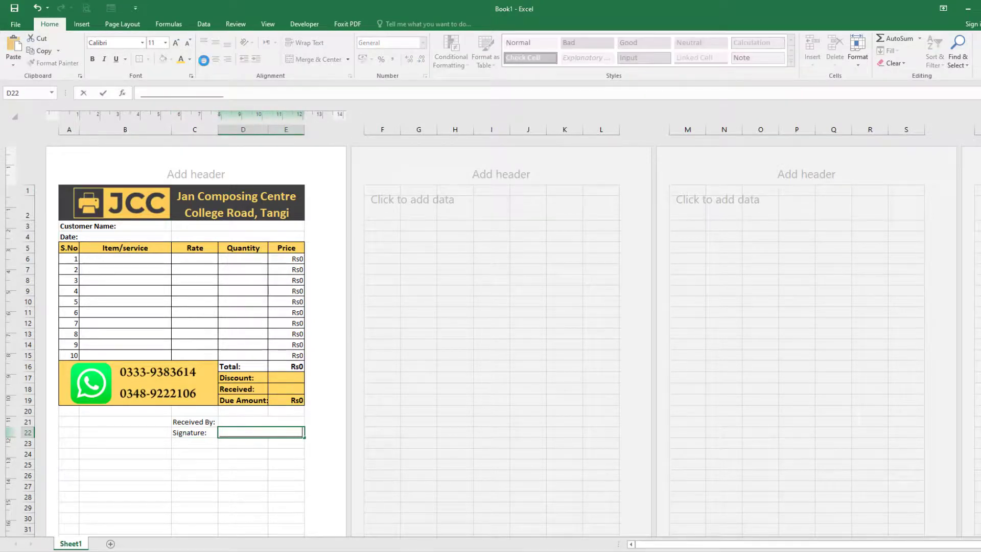
left_click(195, 463)
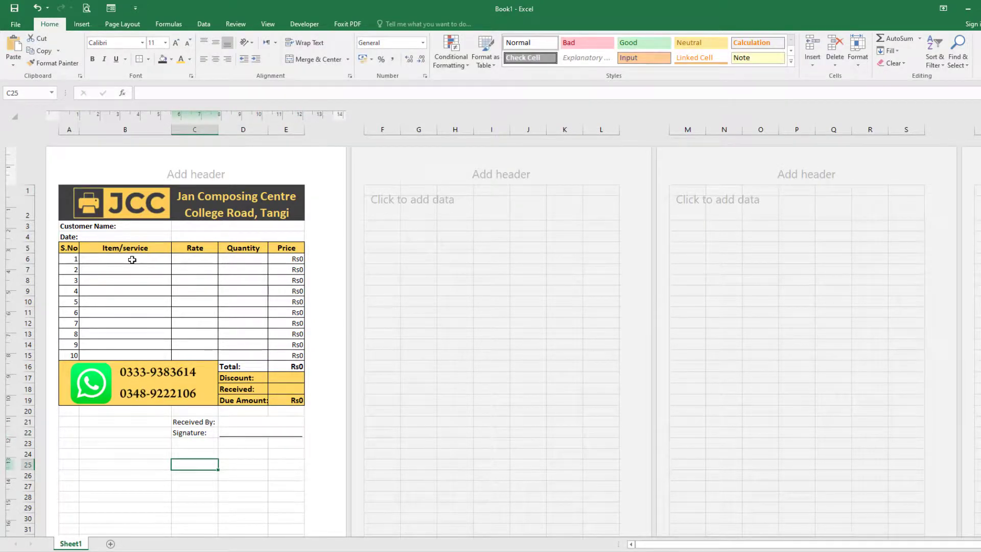
Unlock the input cells B6:D15, E17, E18 and the Received By, Customer Name and Date fields by turning off Locked protection.
left_click_drag(132, 259, 240, 351)
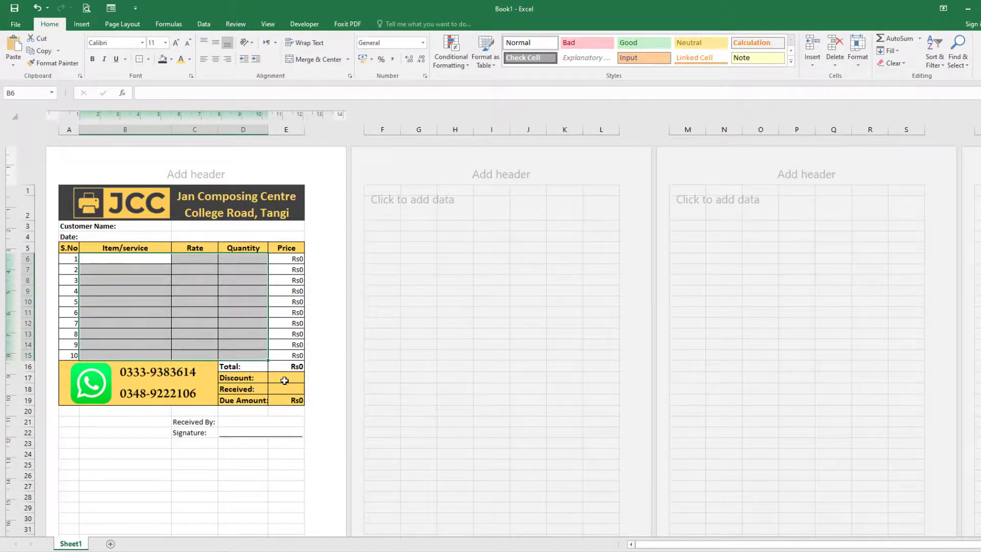
left_click(283, 380, "ctrl")
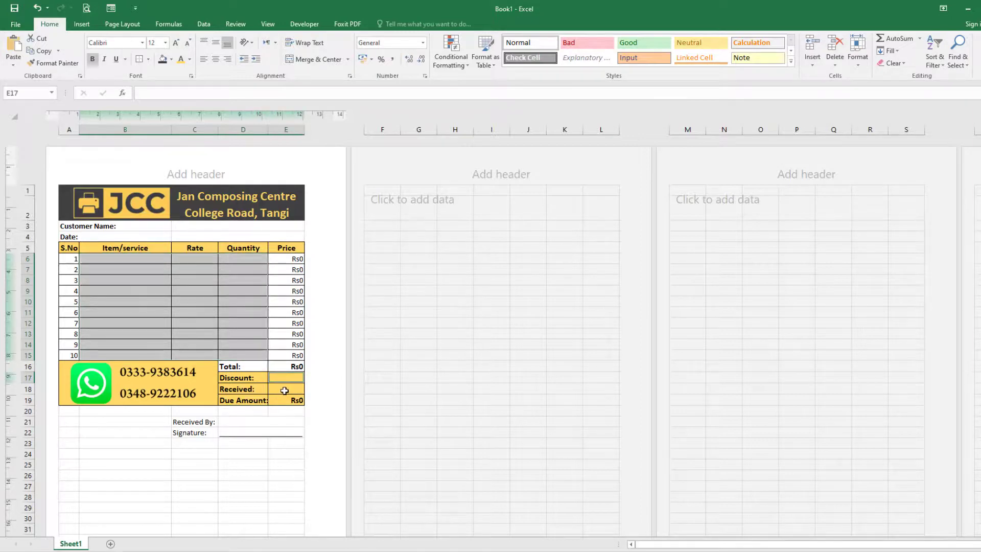
left_click(285, 391, "ctrl")
left_click(260, 421)
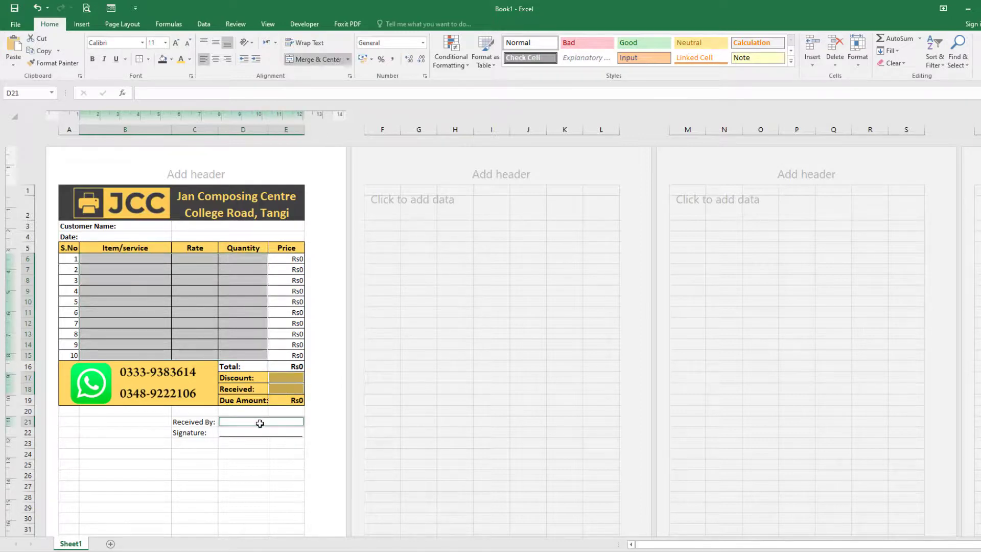
left_click(196, 226)
left_click(200, 238)
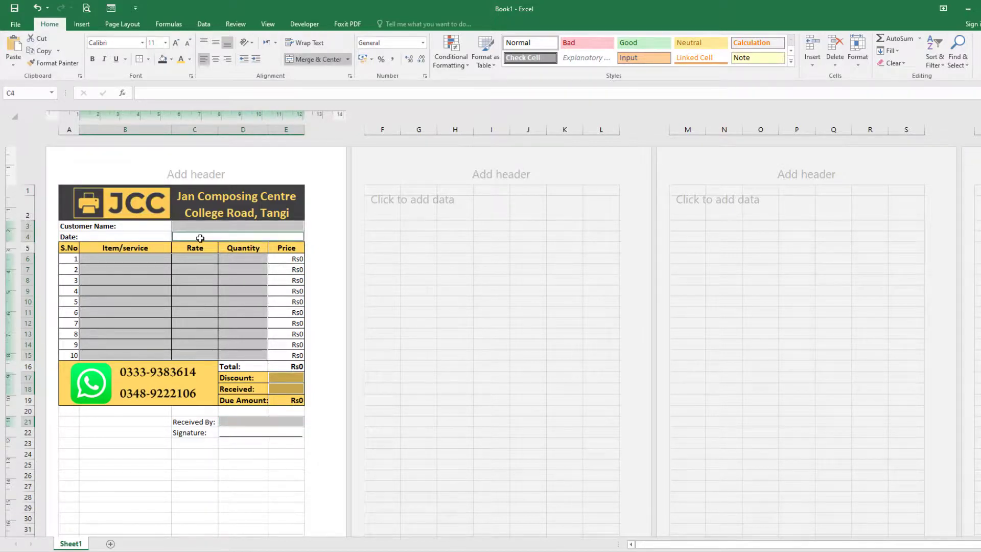
right_click(202, 290)
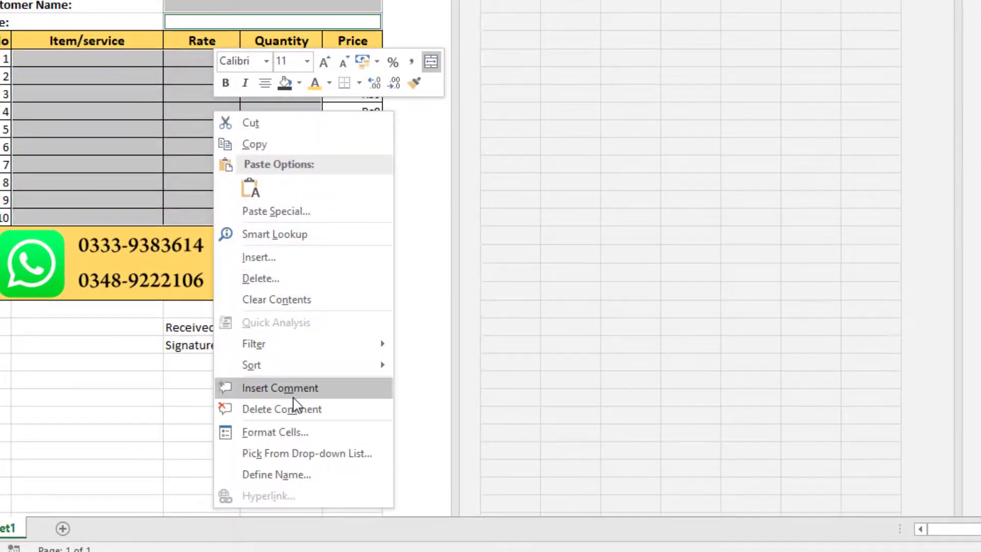
left_click(290, 434)
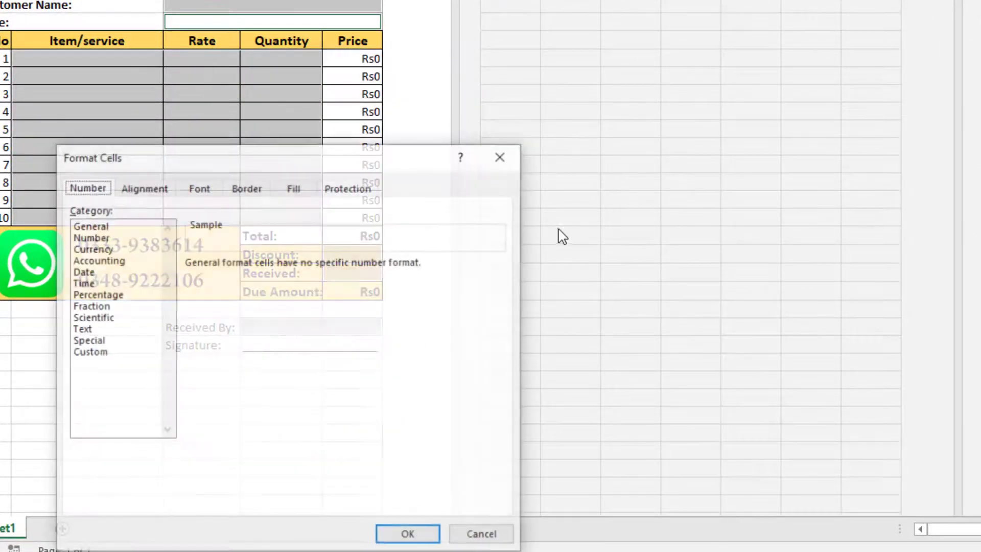
left_click(347, 190)
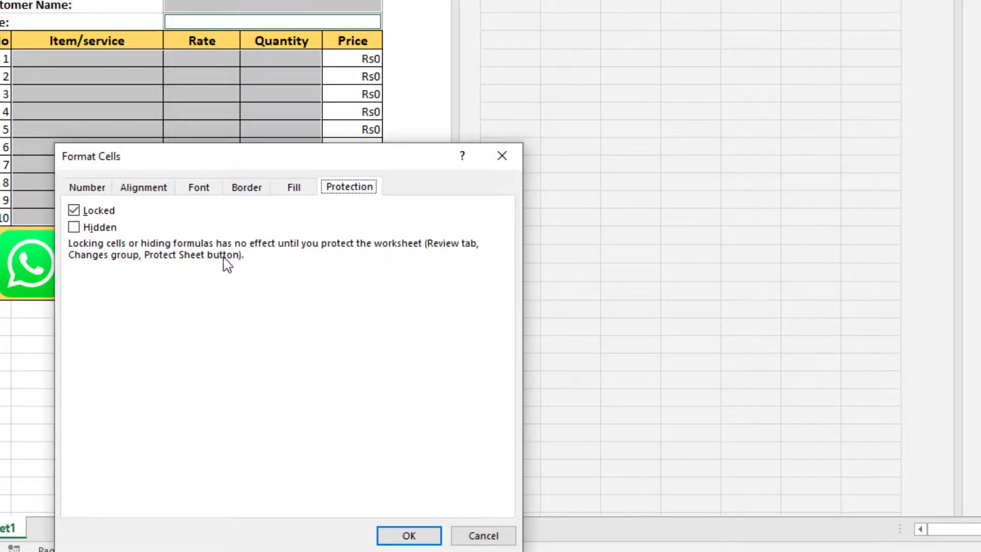
left_click(74, 211)
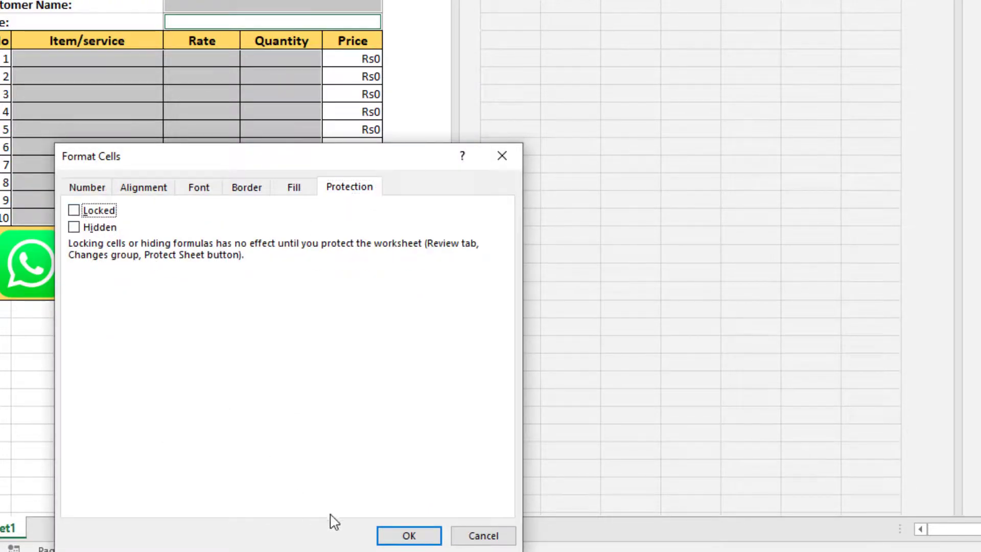
left_click(407, 534)
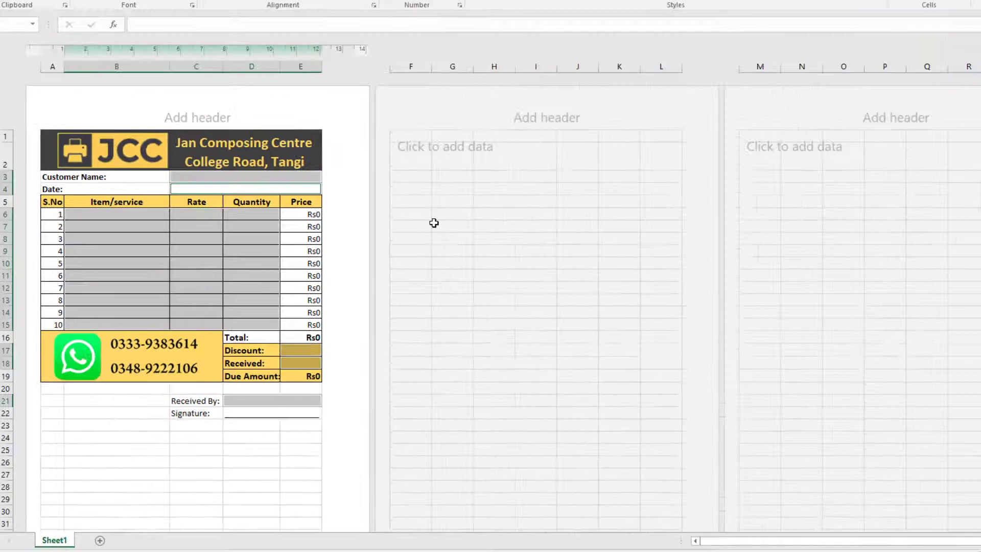
Protect Sheet1 without a password, allowing users to select locked and unlocked cells.
scroll(434, 223, "down", 3)
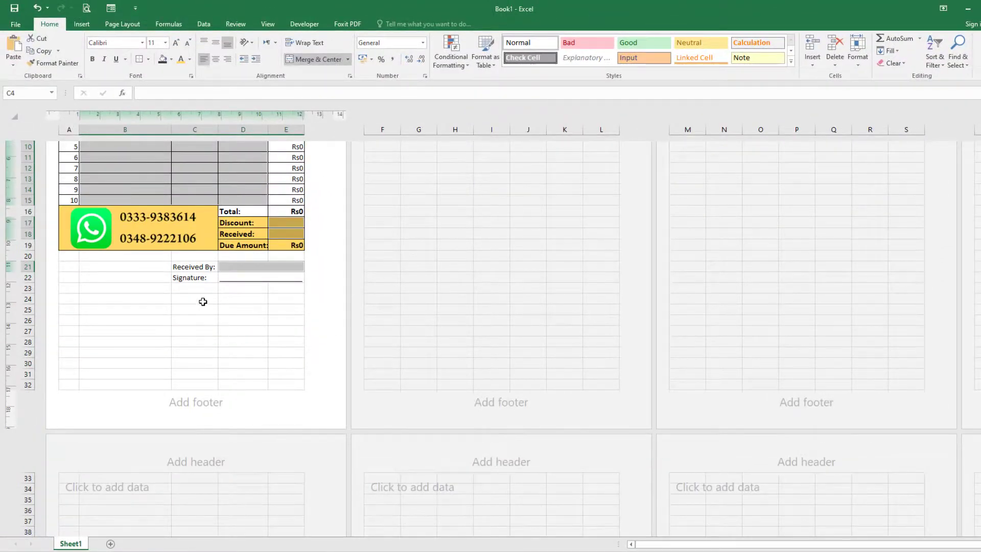
left_click(200, 291)
scroll(249, 336, "up", 1)
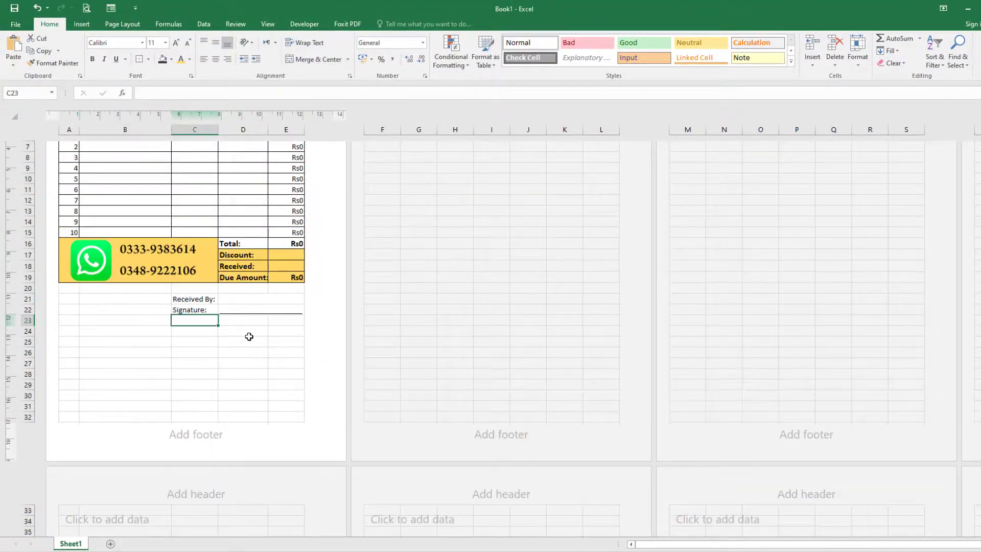
scroll(249, 336, "up", 3)
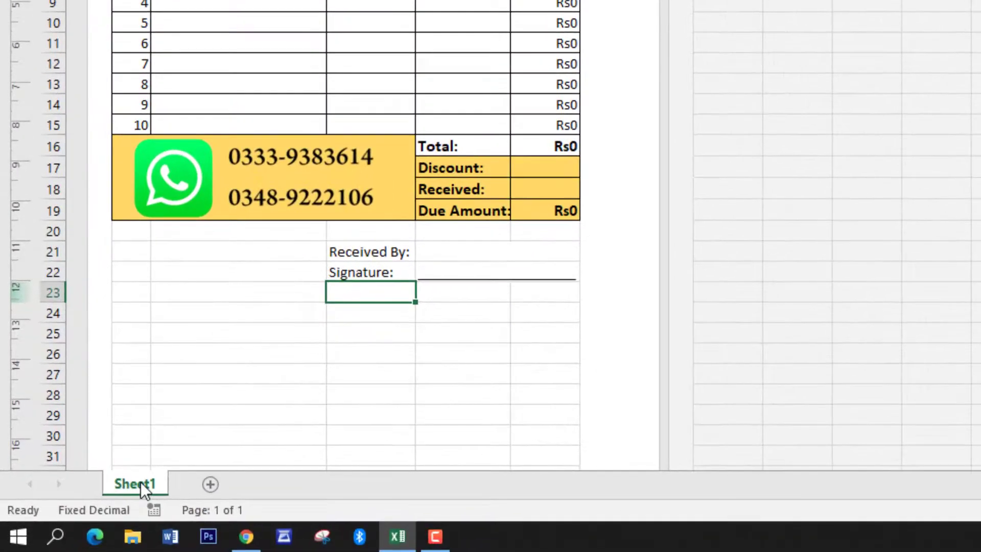
right_click(140, 482)
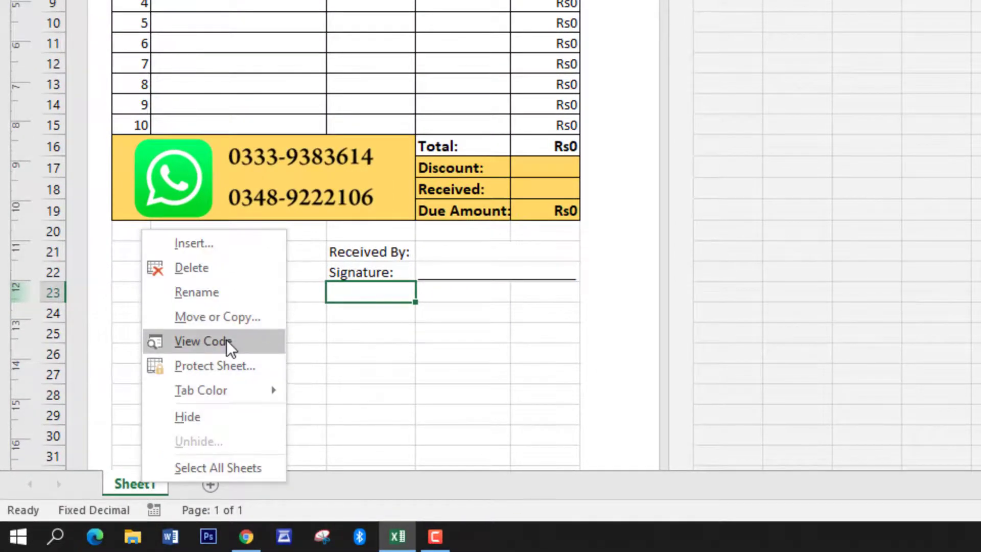
left_click(222, 365)
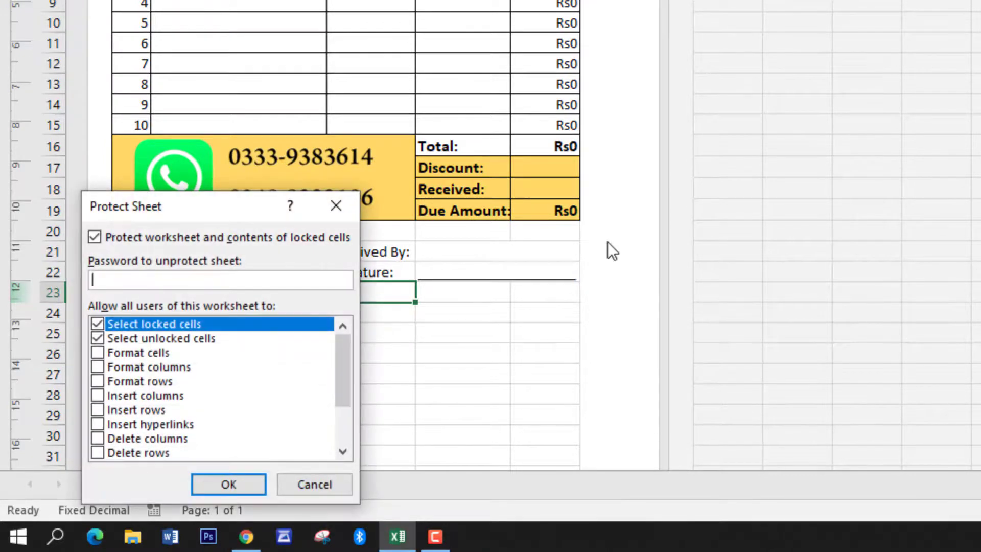
left_click(221, 480)
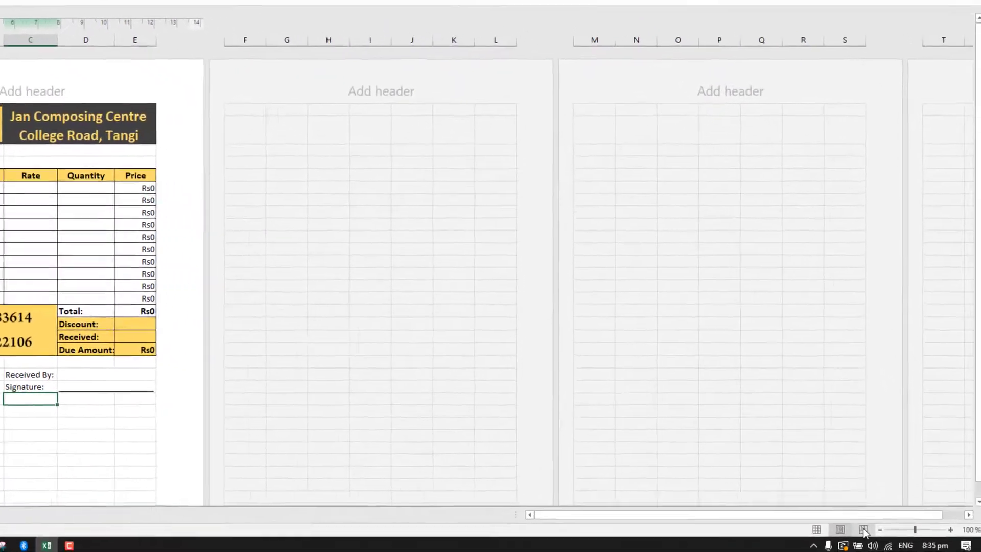
Switch the sheet to Page Break Preview and check the blank bill in the print preview.
left_click(863, 529)
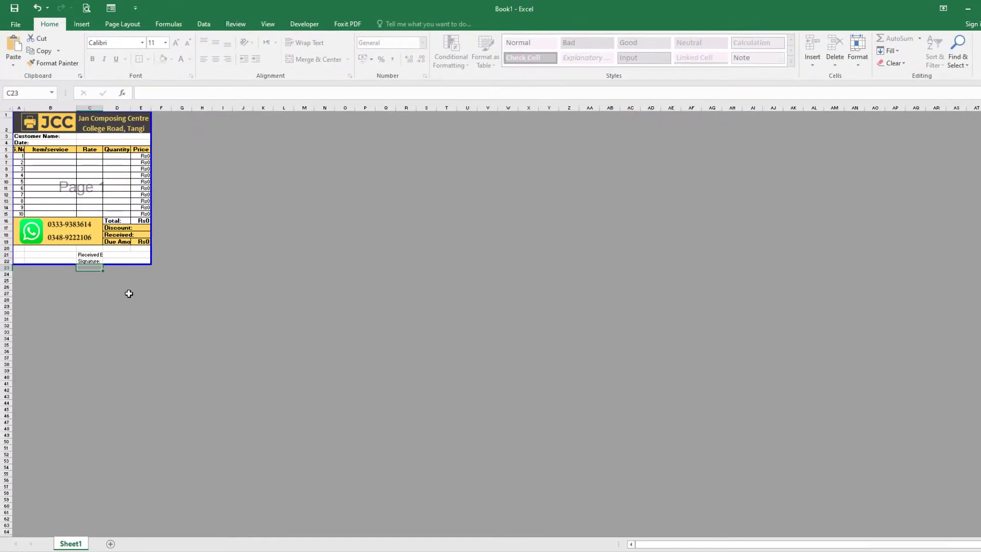
scroll(129, 294, "up", 5)
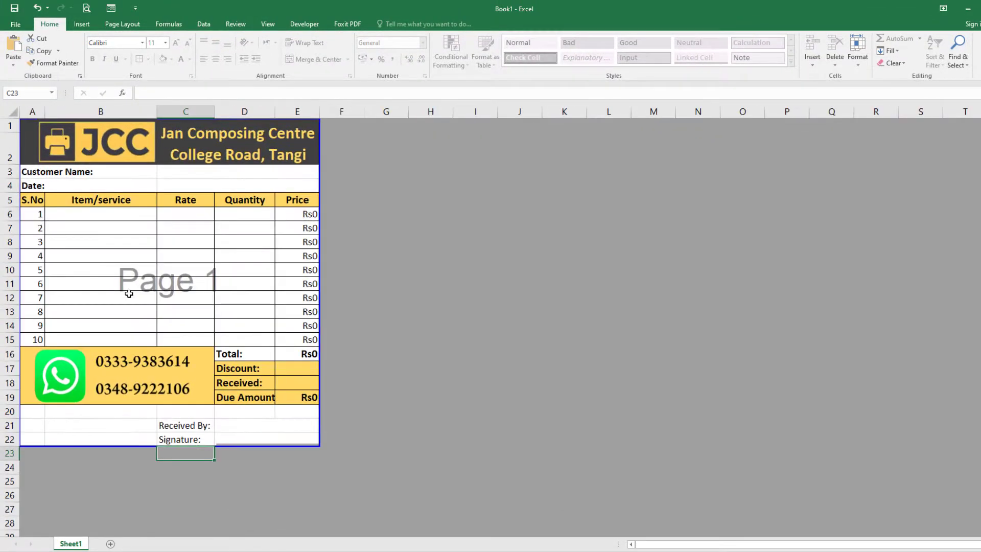
scroll(128, 294, "up", 1)
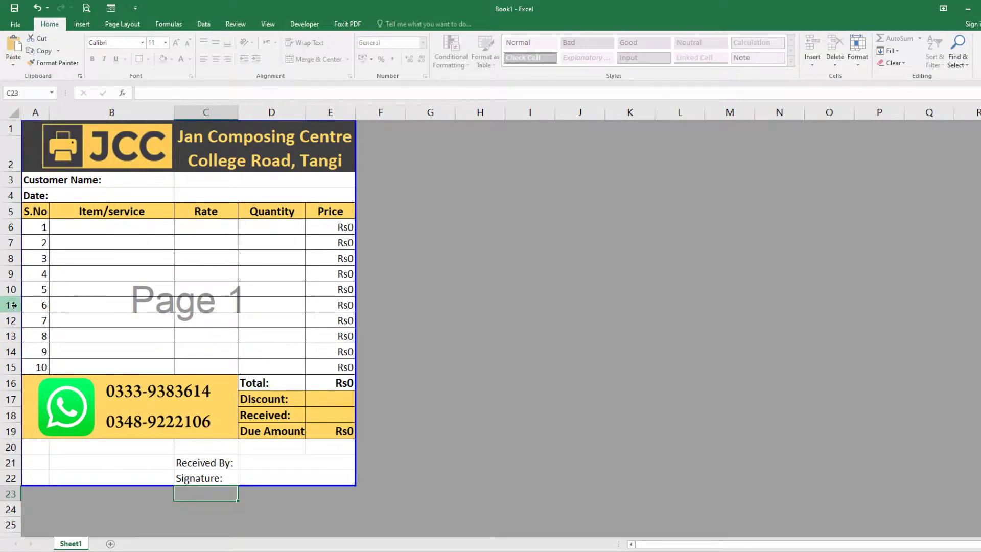
key("ctrl+p")
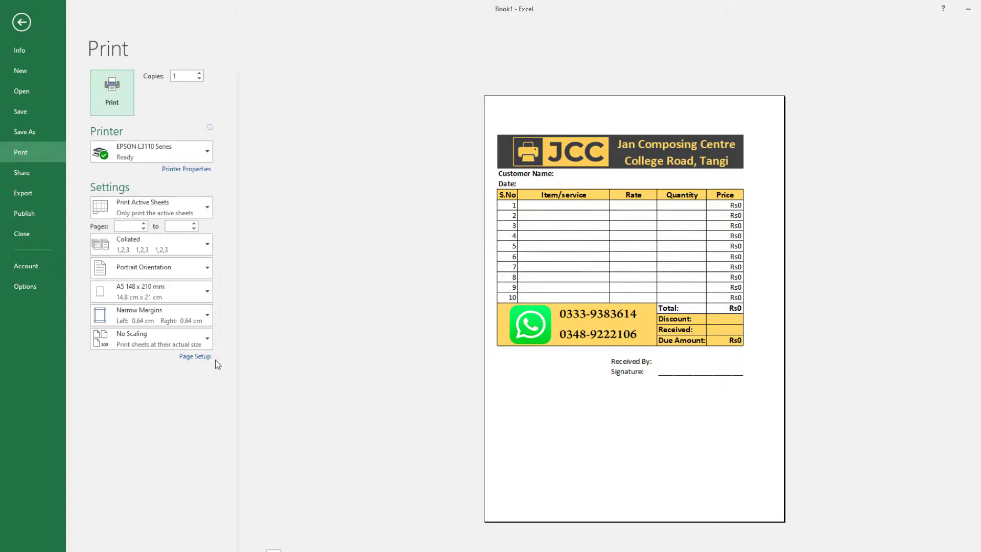
left_click(21, 23)
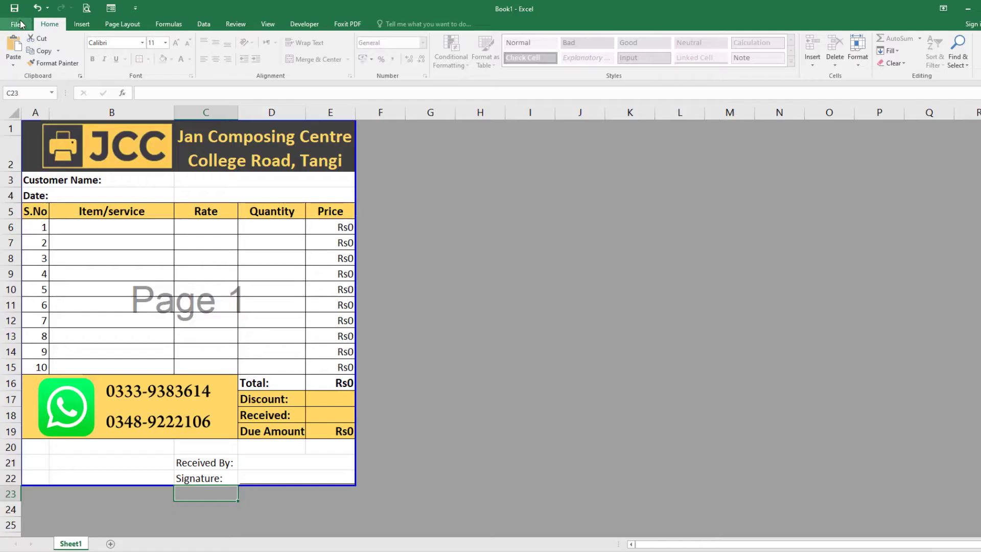
Fill in the first bill row with item "Color Prints", rate 10 and quantity 56.
left_click(127, 230)
type("Color Prints")
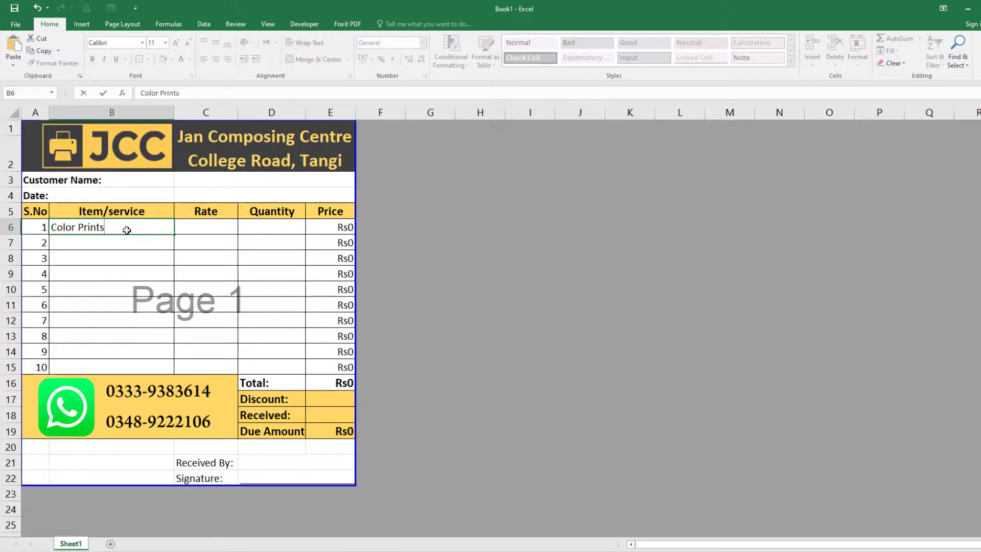
key("Tab")
type("10")
key("Tab")
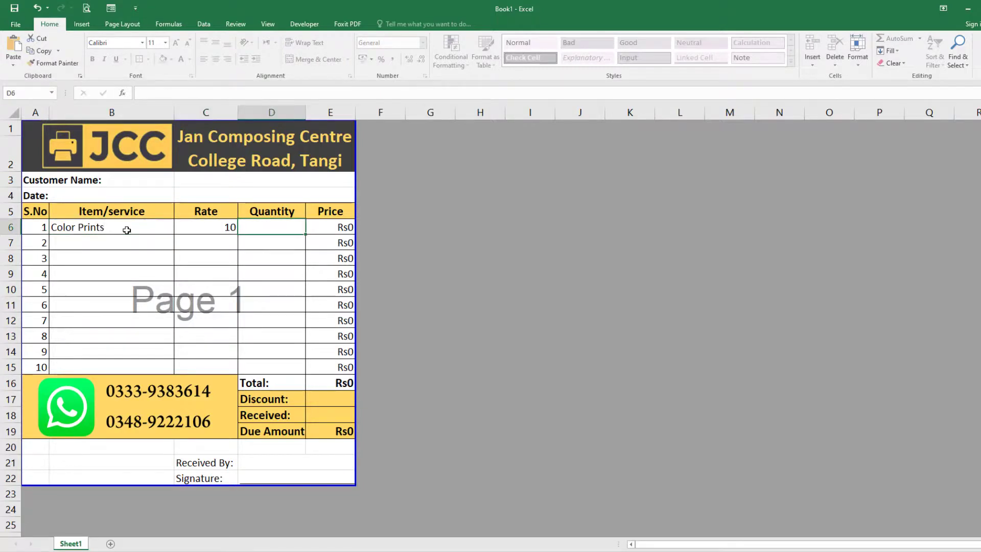
type("56")
key("Return")
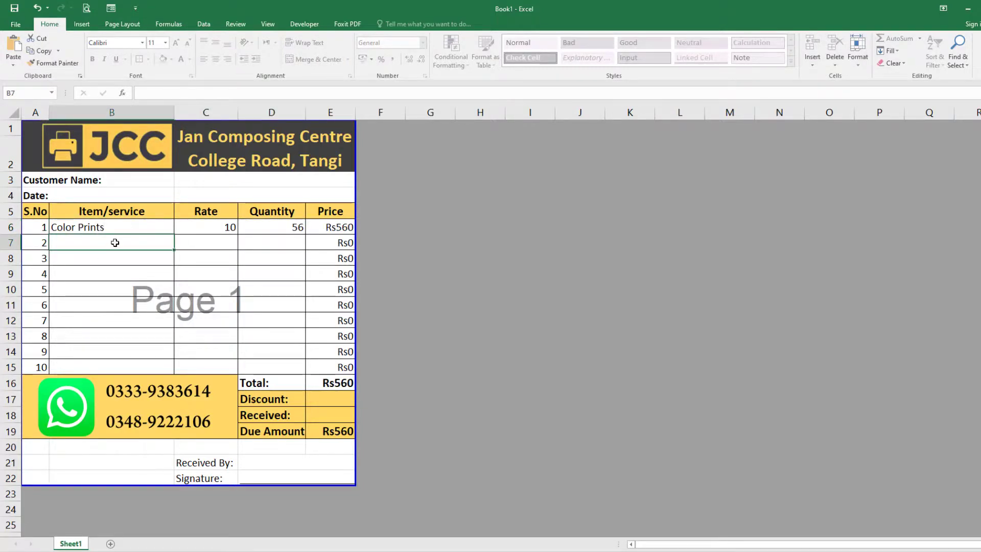
Fill in the second bill row with item "Copy", rate 3 and quantity 550.
type("Copy")
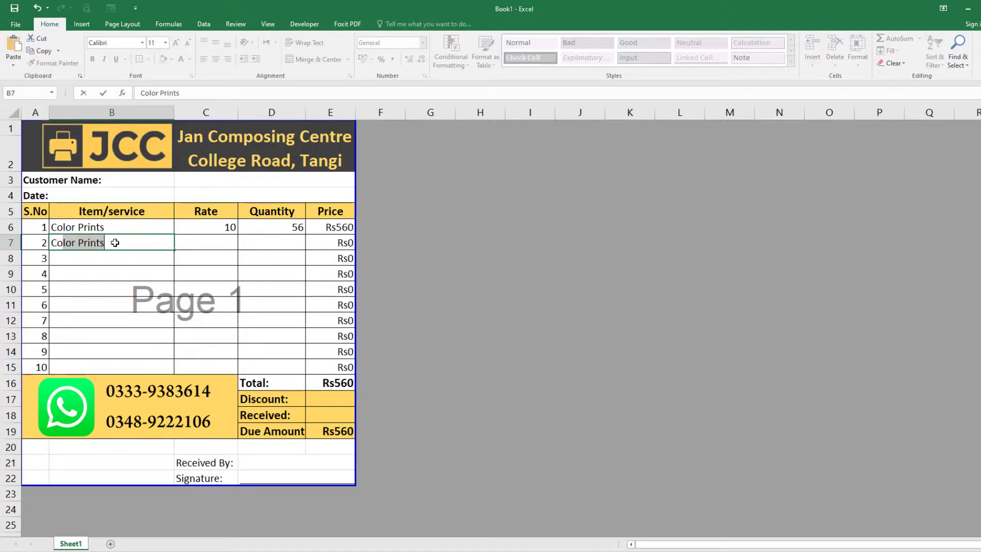
key("Tab")
type("3")
key("Tab")
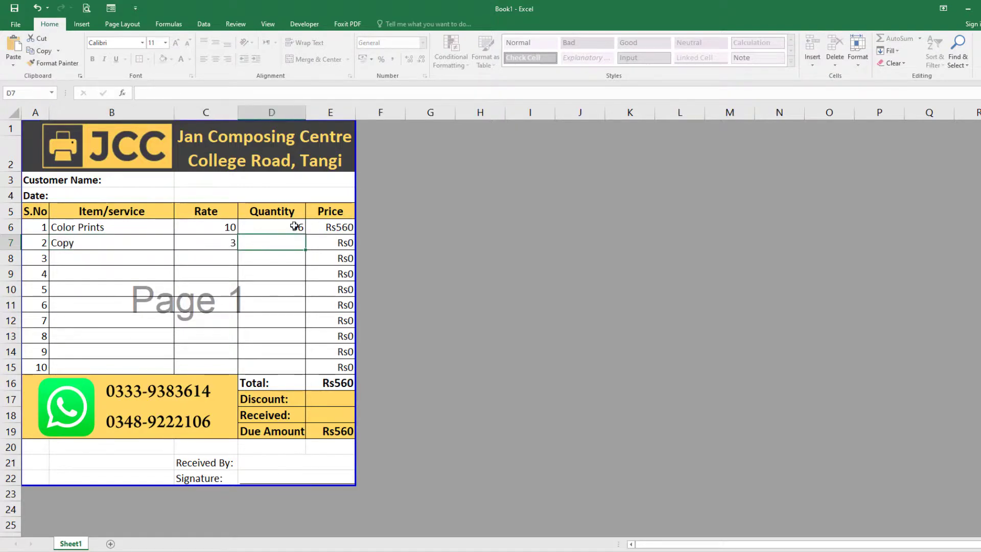
type("550")
key("Return")
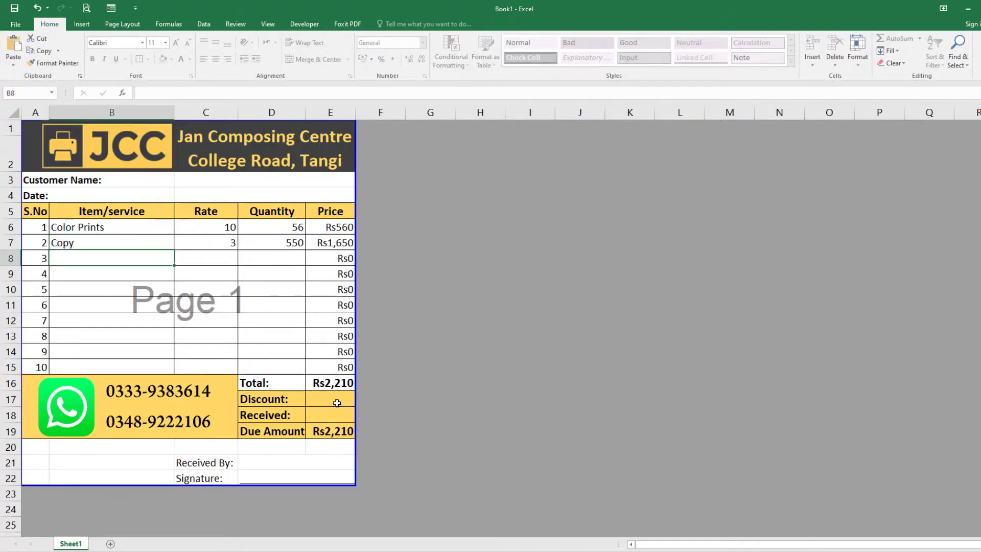
Enter a discount of 210 and a received amount of 2000 in the totals section.
left_click(336, 403)
type("210")
key("Return")
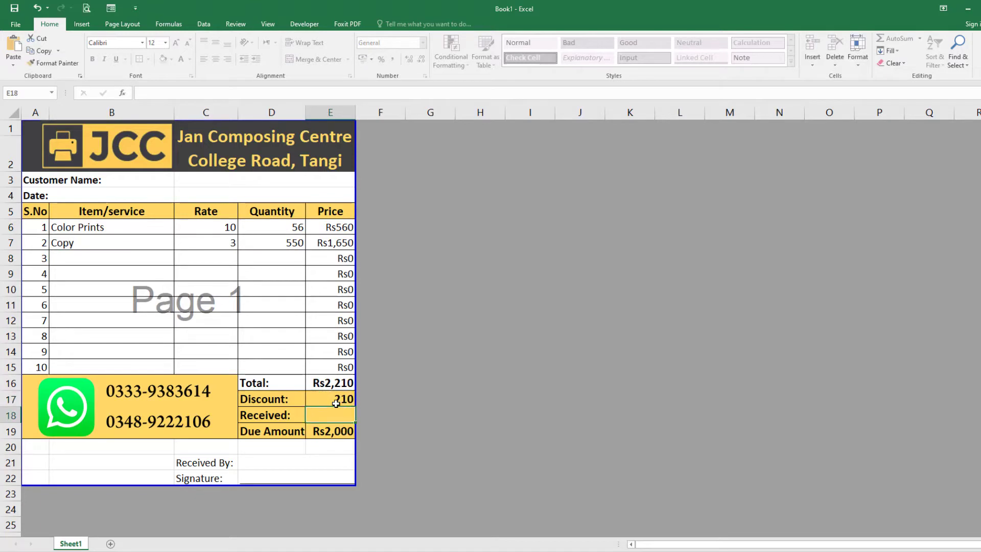
type("2000")
key("Return")
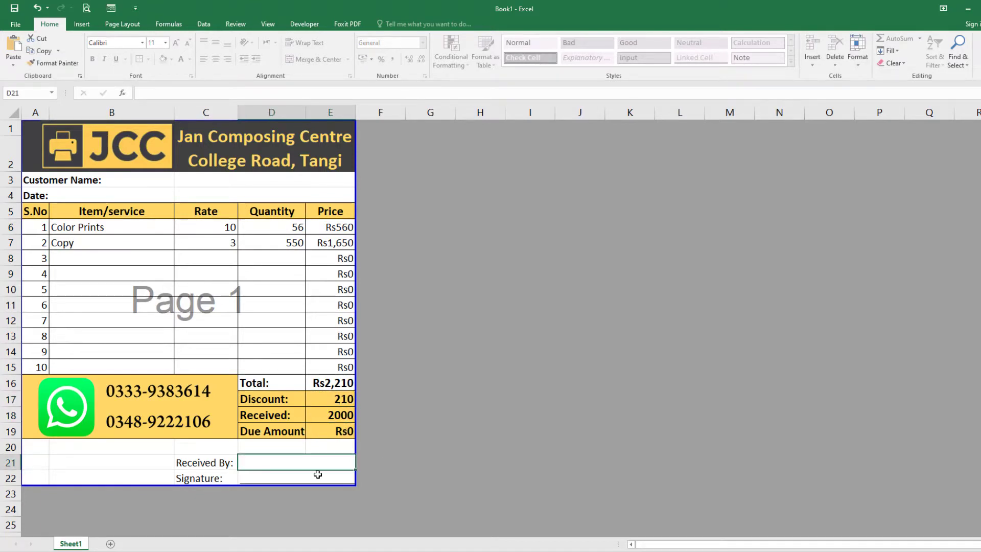
Enter the recipient's name in the Received By field and "ABC" as the customer name.
type("Jan")
left_click(202, 180)
type("ABC")
Enter =TODAY() in the Date field and open the print preview of the completed bill.
left_click(227, 193)
type("=")
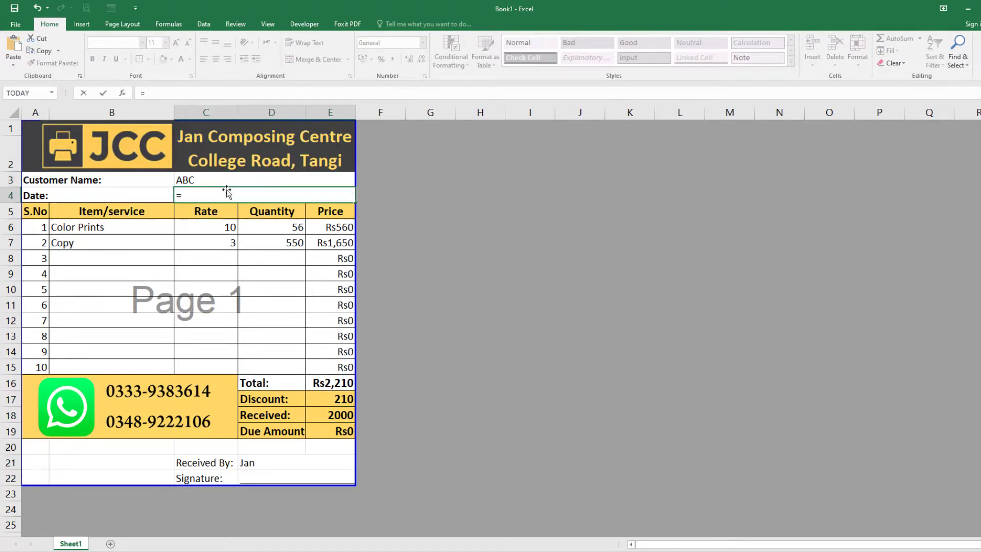
type("t")
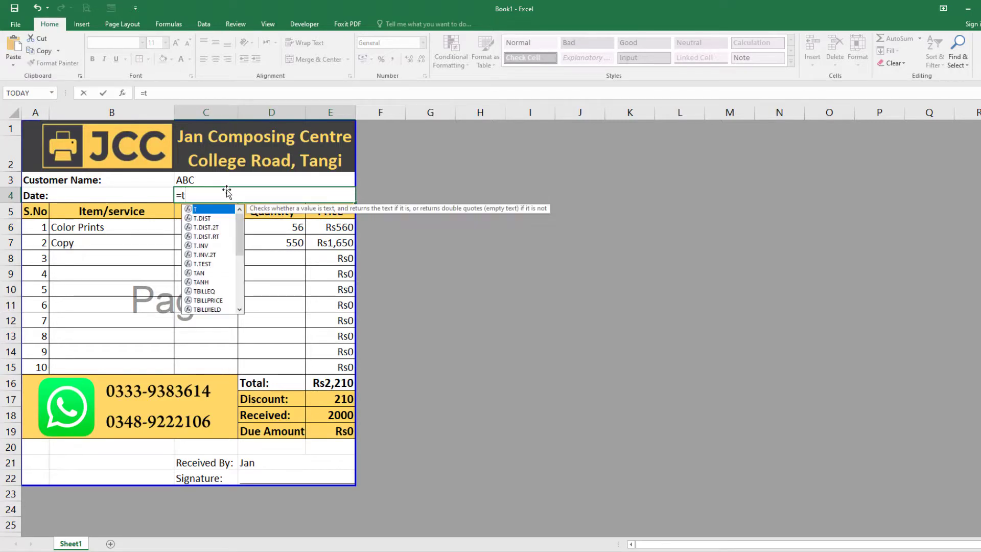
type("o")
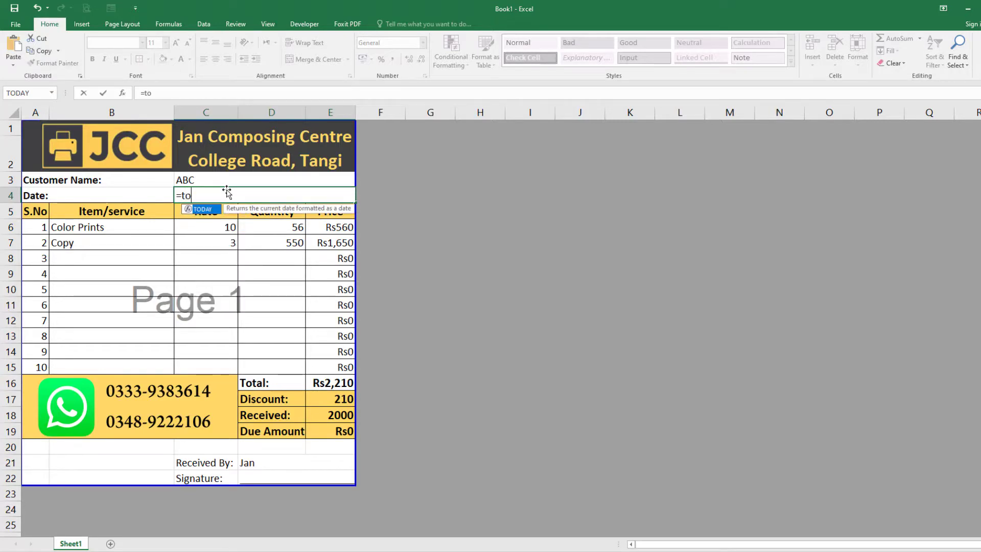
double_click(197, 209)
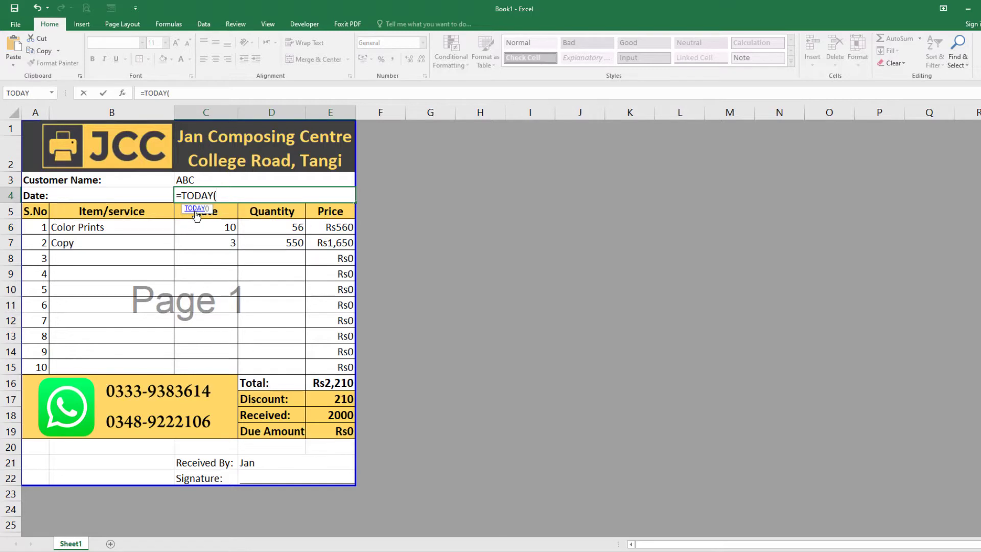
type(")")
key("Return")
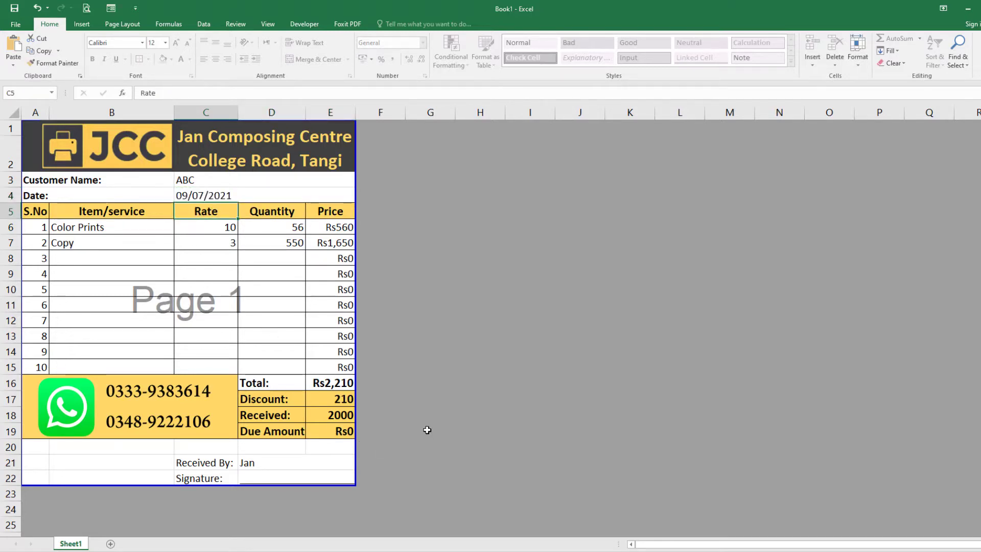
key("ctrl+p")
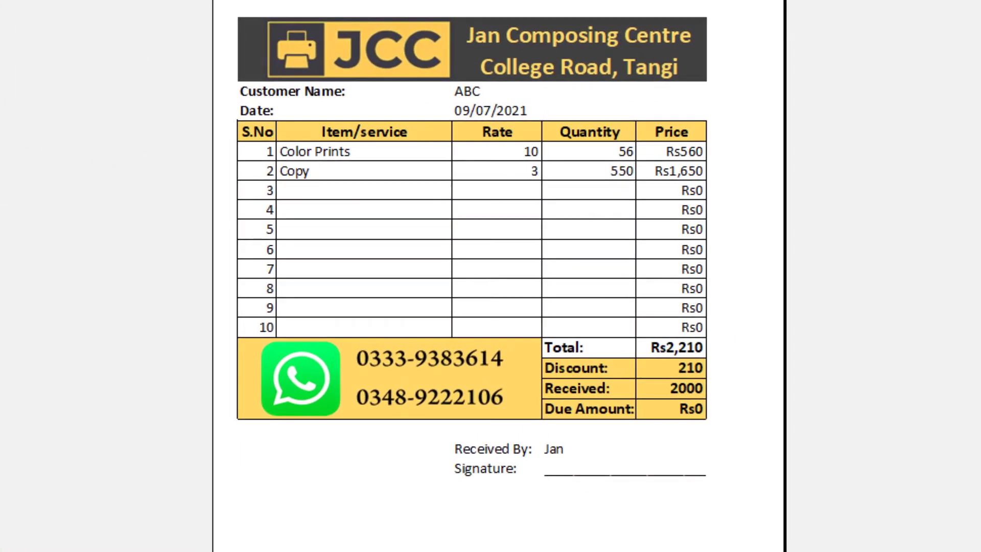